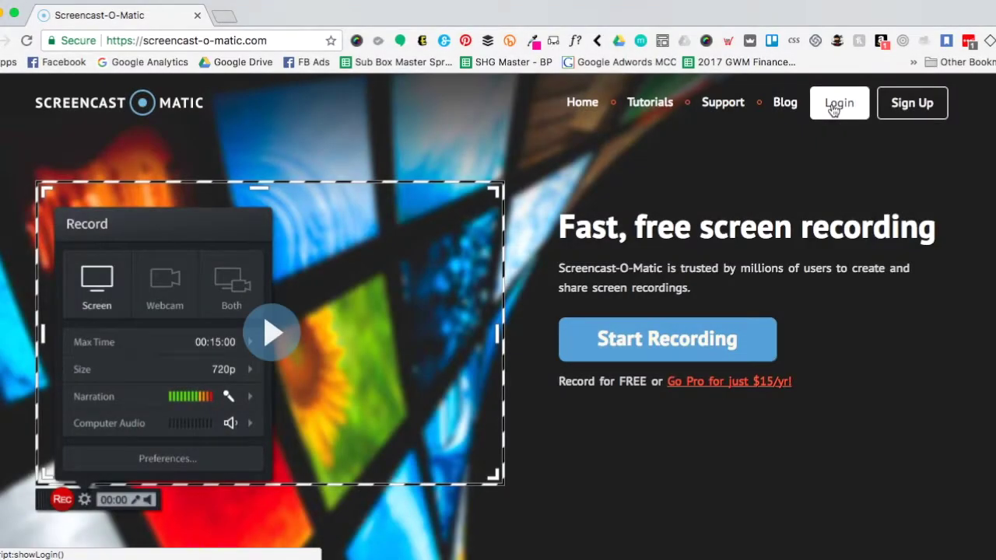
Log in to the Screencast-O-Matic account from the home page
click(834, 107)
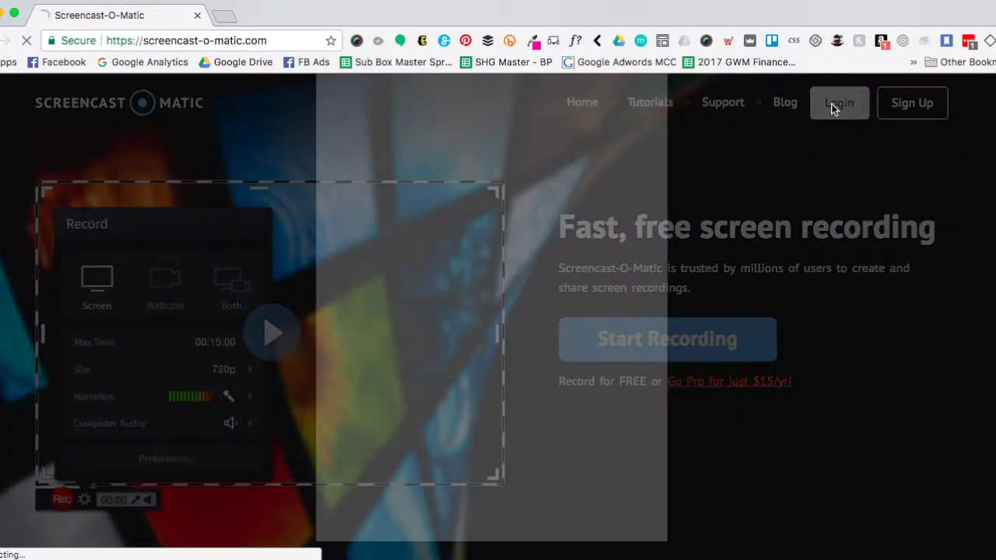
click(621, 507)
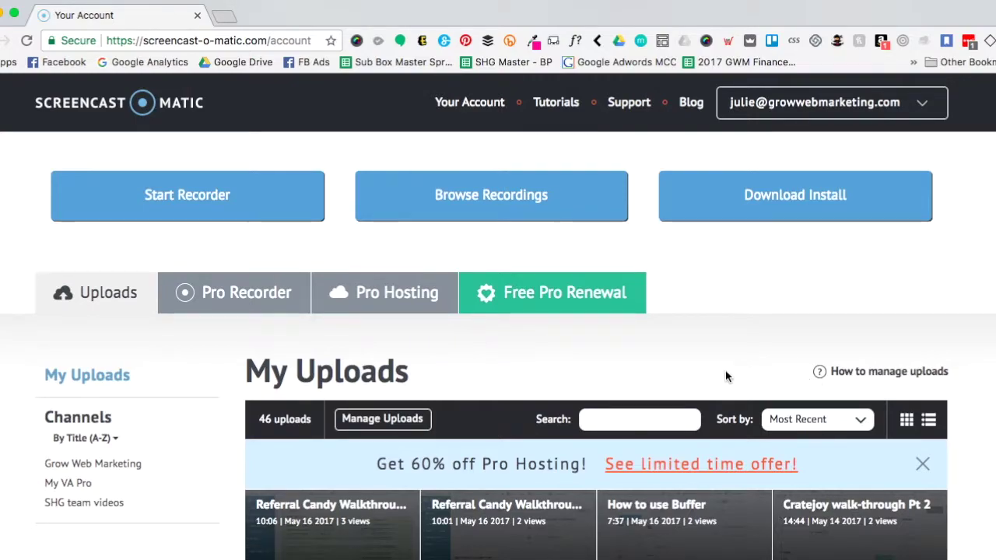
Launch the recorder from the account page, allow Screen Recorder Launcher to open, and set the recording source to Screen
scroll(736, 365, down, 3)
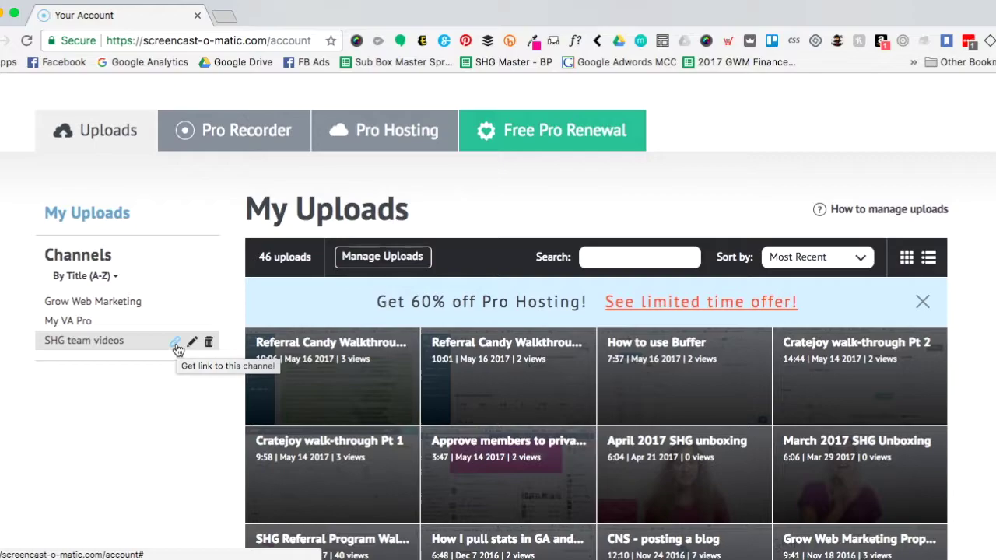
scroll(177, 347, up, 4)
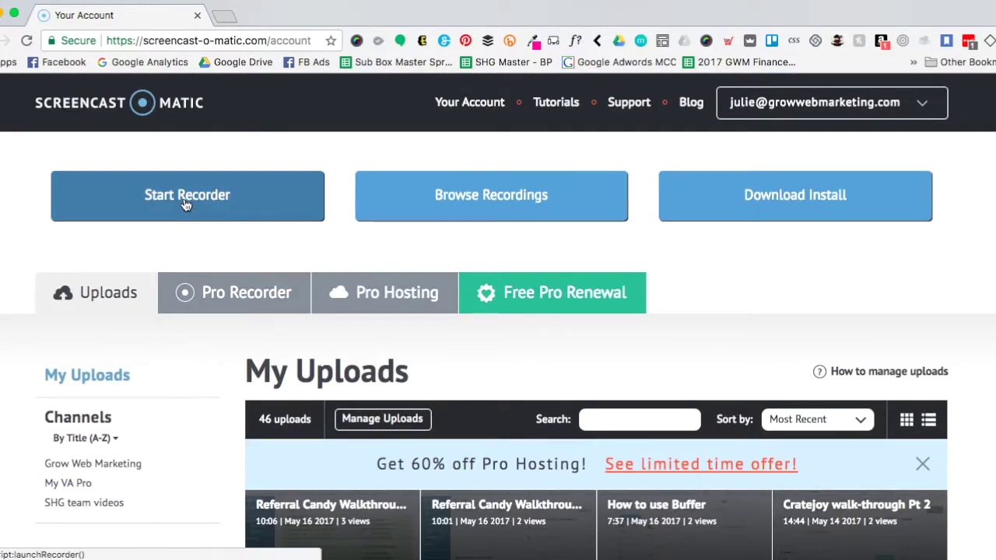
click(207, 204)
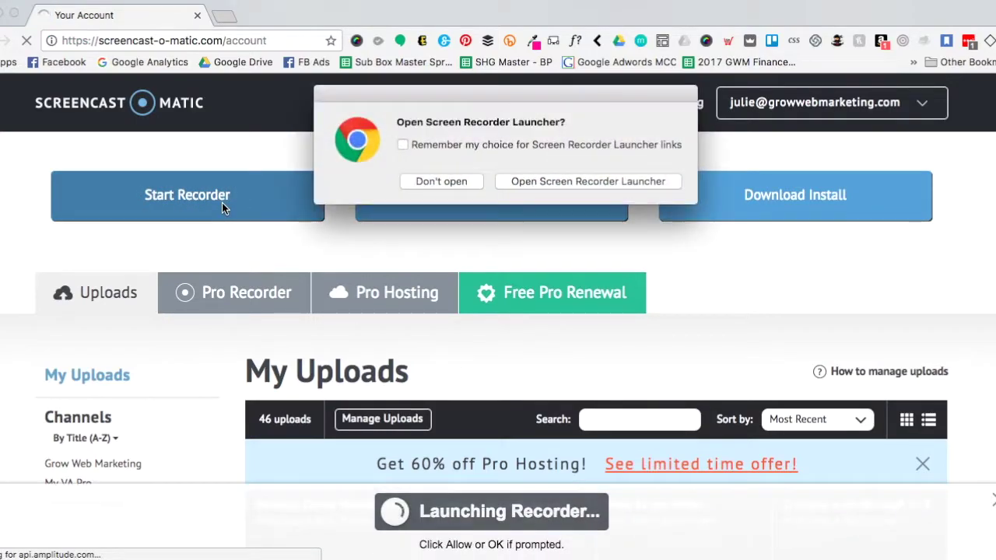
click(584, 181)
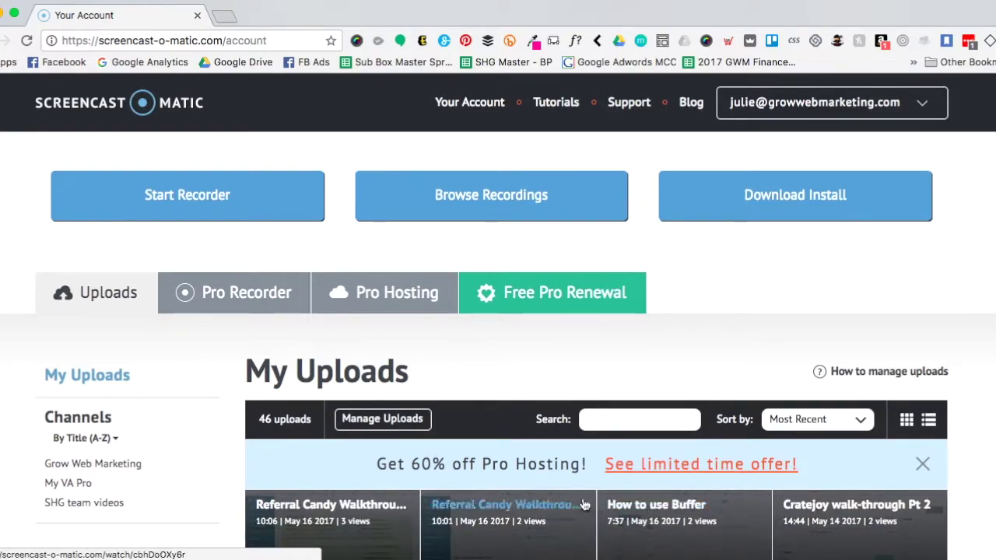
click(181, 189)
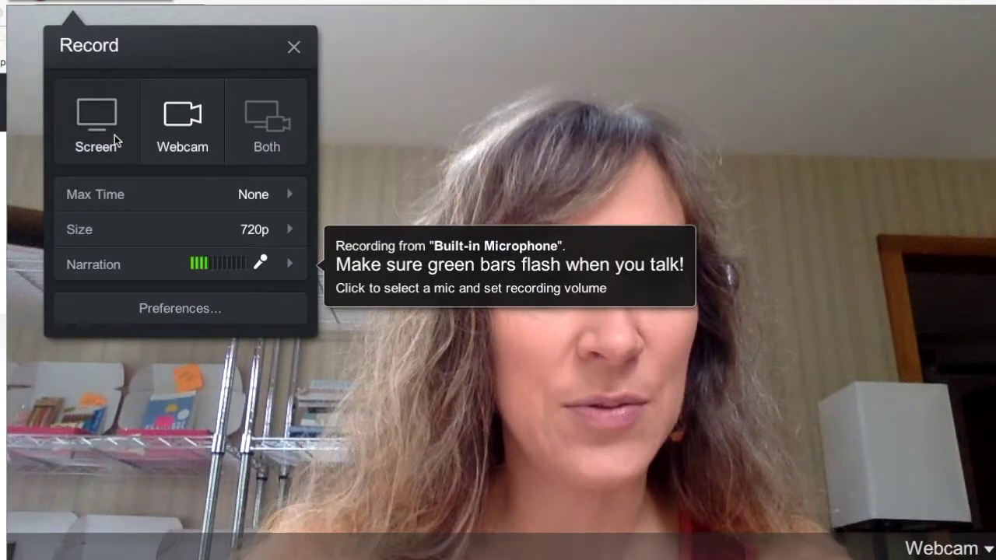
click(100, 126)
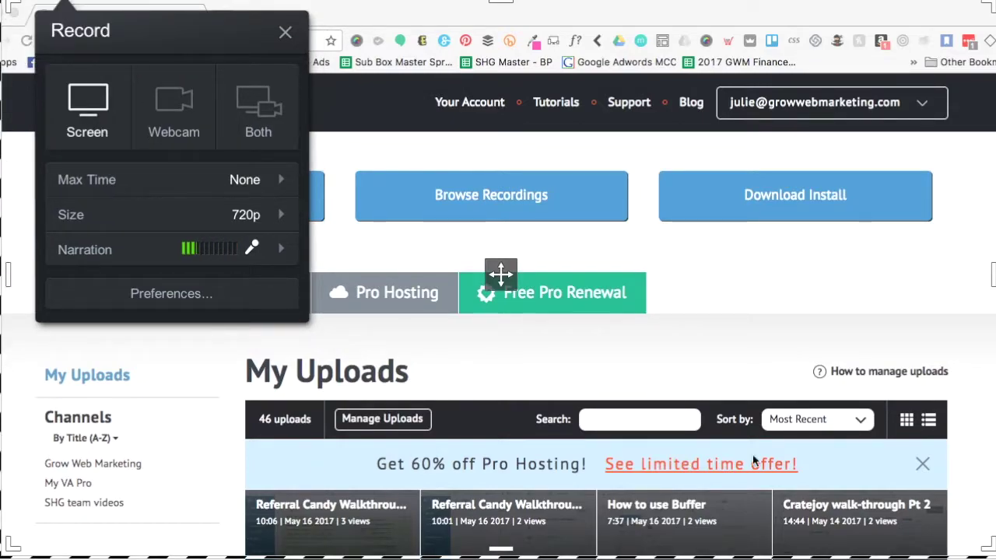
Switch the recording source to Webcam and on to Both, and move the webcam preview slightly down over the page
click(158, 109)
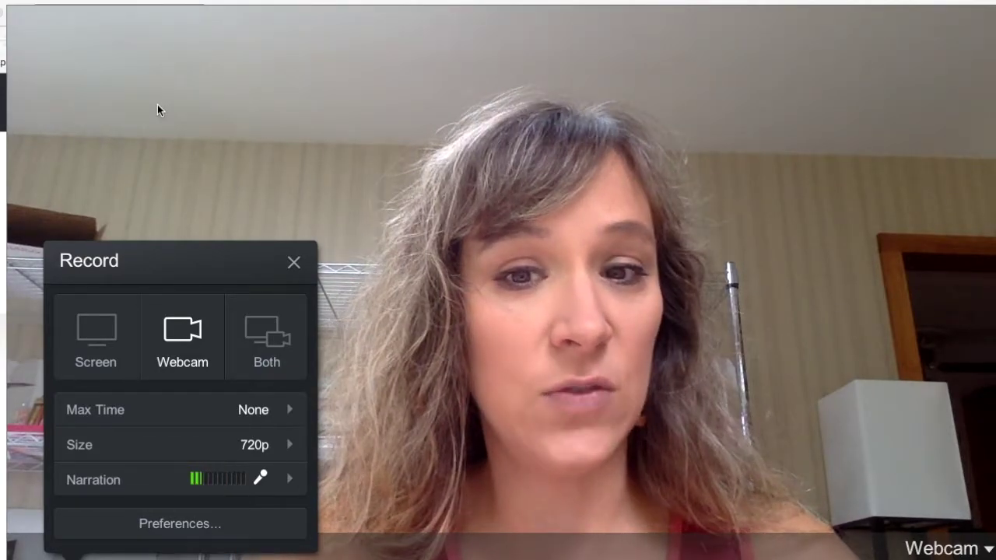
click(286, 349)
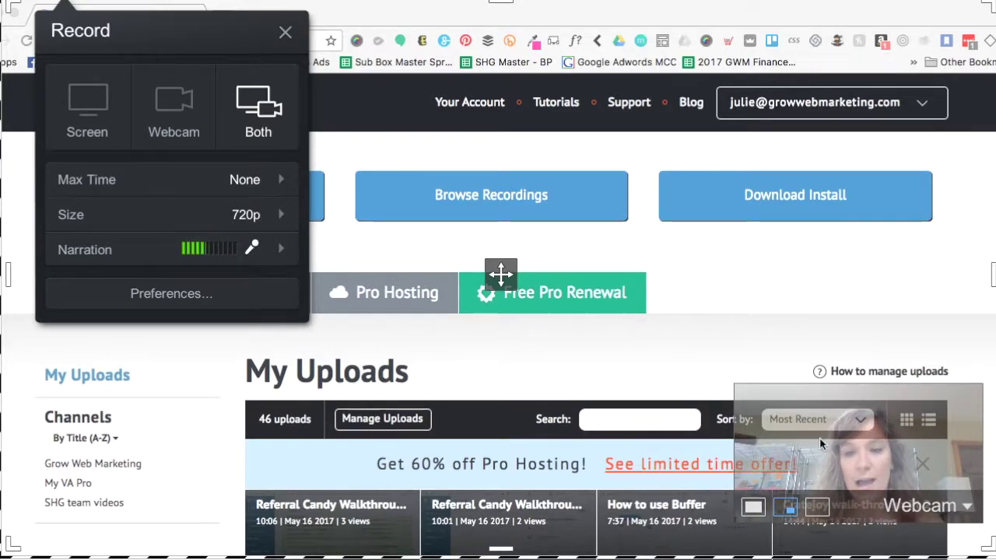
drag(877, 451, 866, 488)
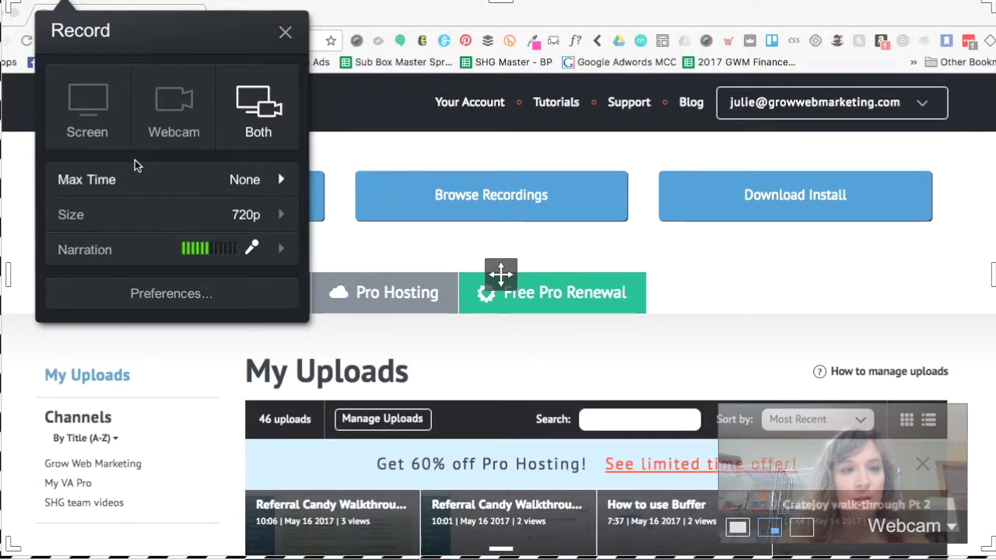
Open the microphone choices for narration and try the Fullscreen recording size
click(158, 240)
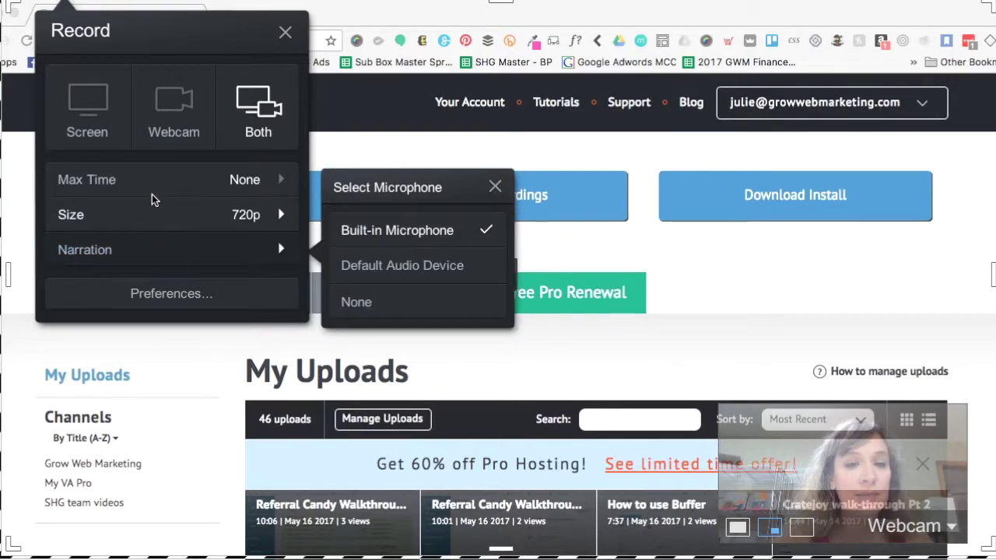
click(154, 223)
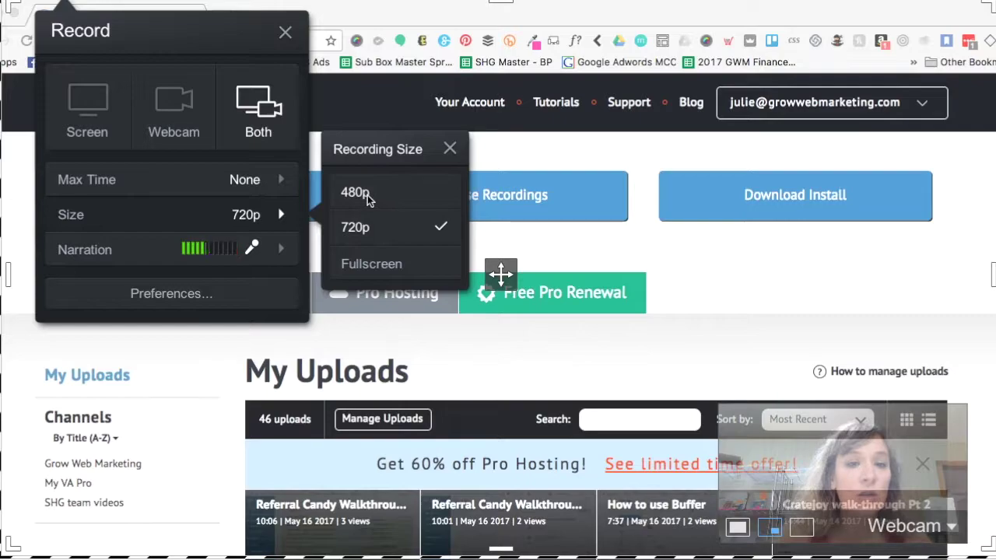
click(378, 269)
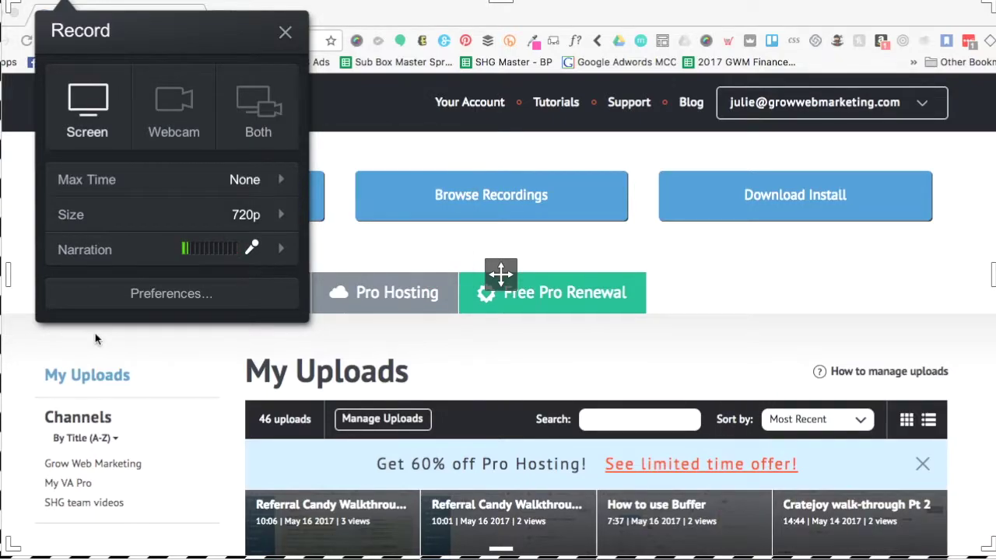
Select Built-in Microphone for the narration and accept its volume settings
mouse_move(122, 250)
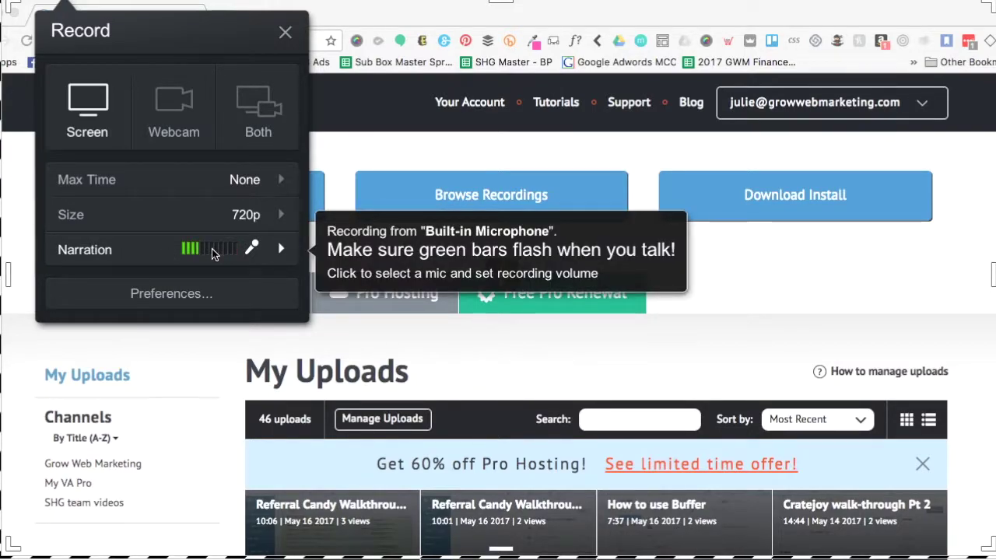
click(132, 250)
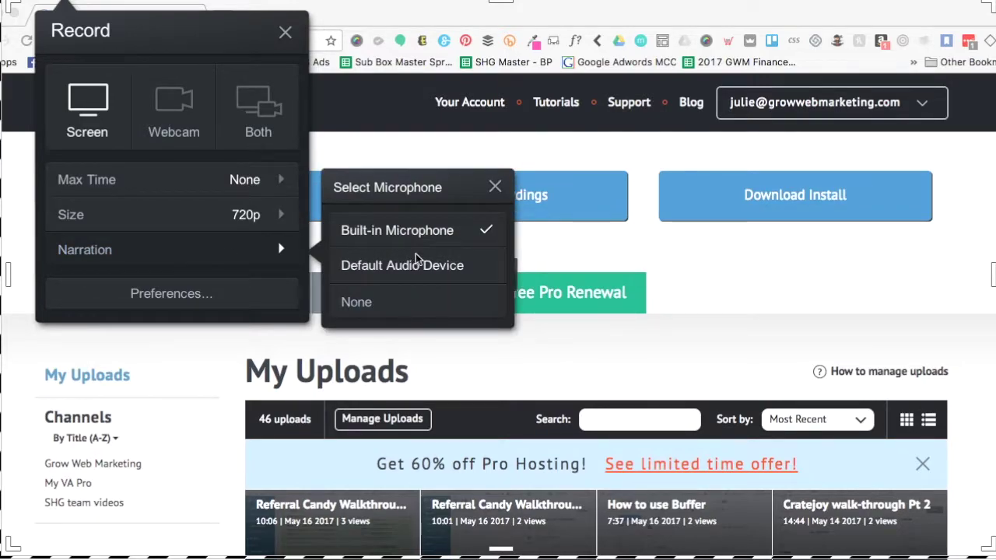
click(395, 232)
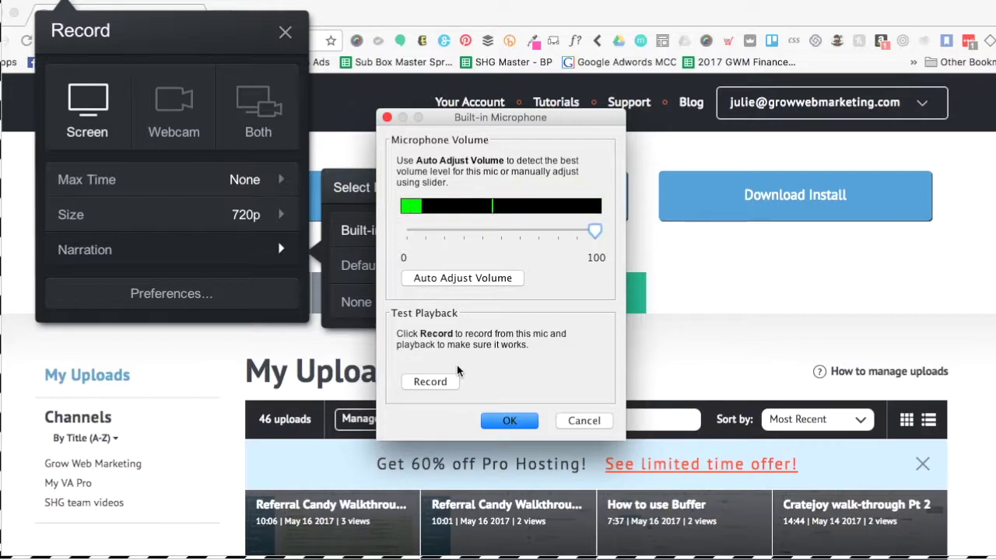
click(510, 422)
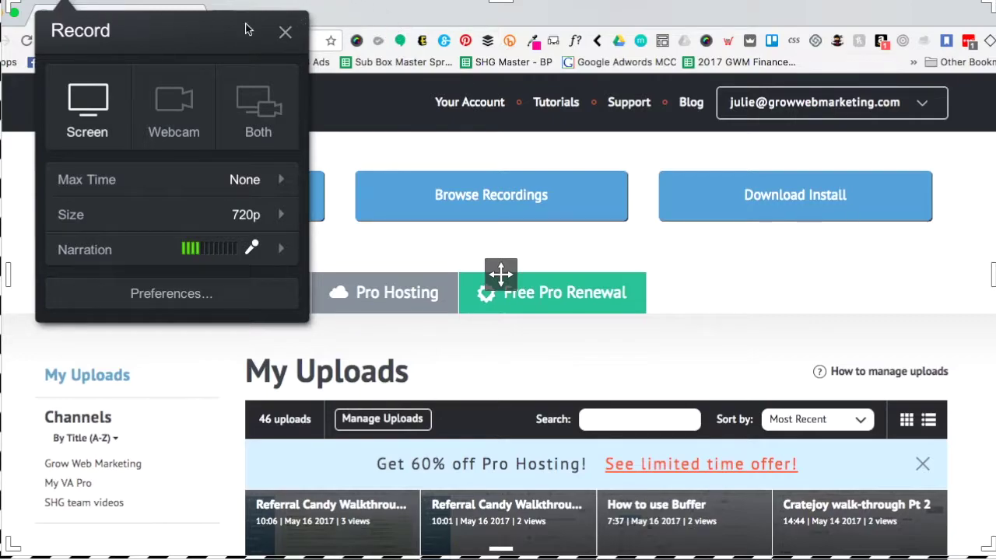
Move the browser window down slightly and reposition the recording frame around it
drag(485, 26, 474, 11)
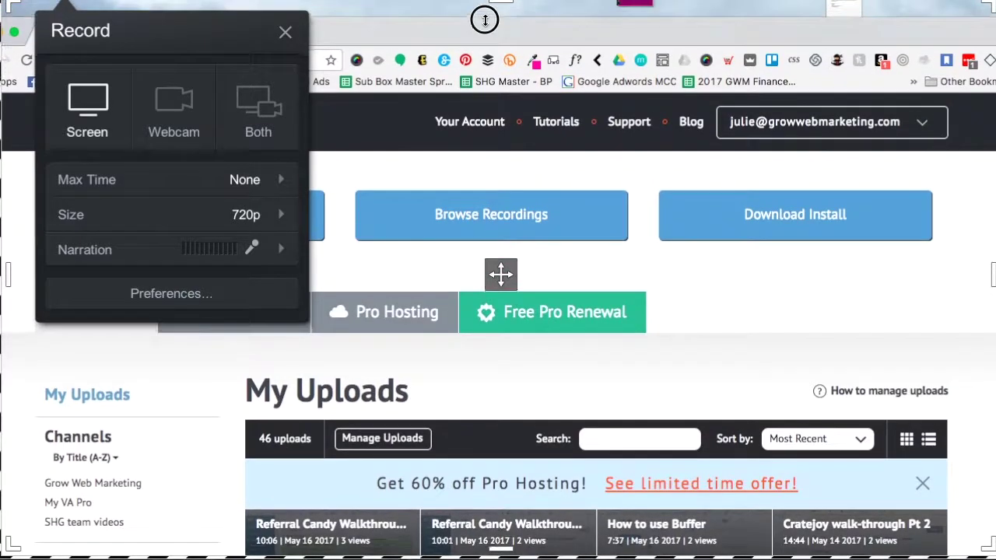
drag(485, 20, 465, 27)
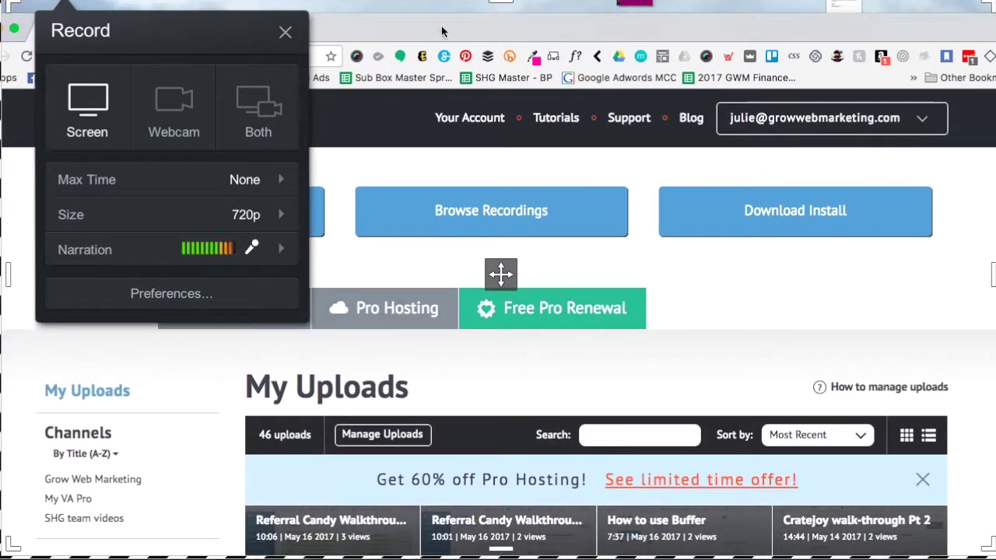
drag(501, 273, 537, 310)
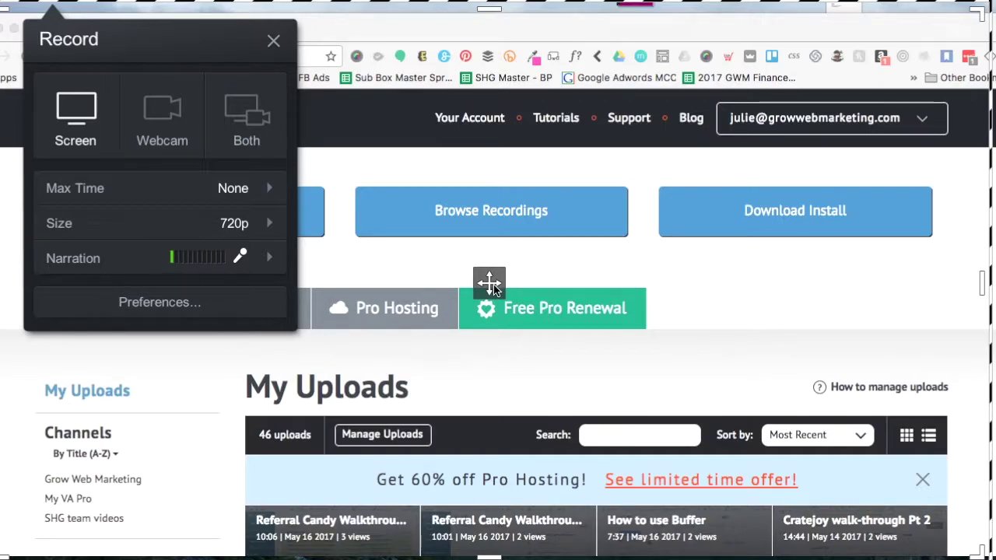
mouse_move(489, 284)
mouse_down()
mouse_move(545, 269)
mouse_move(402, 289)
mouse_move(516, 263)
mouse_move(462, 311)
mouse_move(478, 282)
mouse_up()
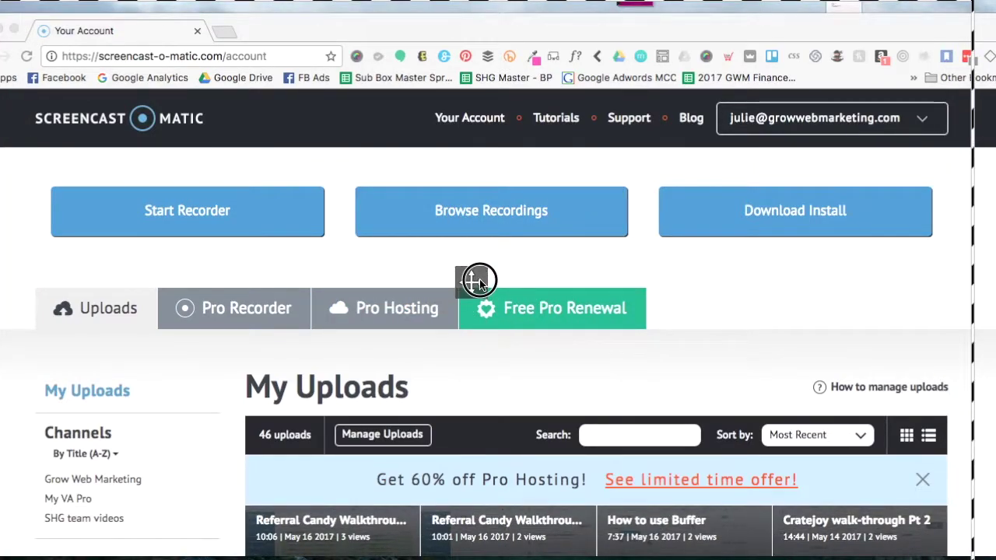
drag(479, 281, 502, 288)
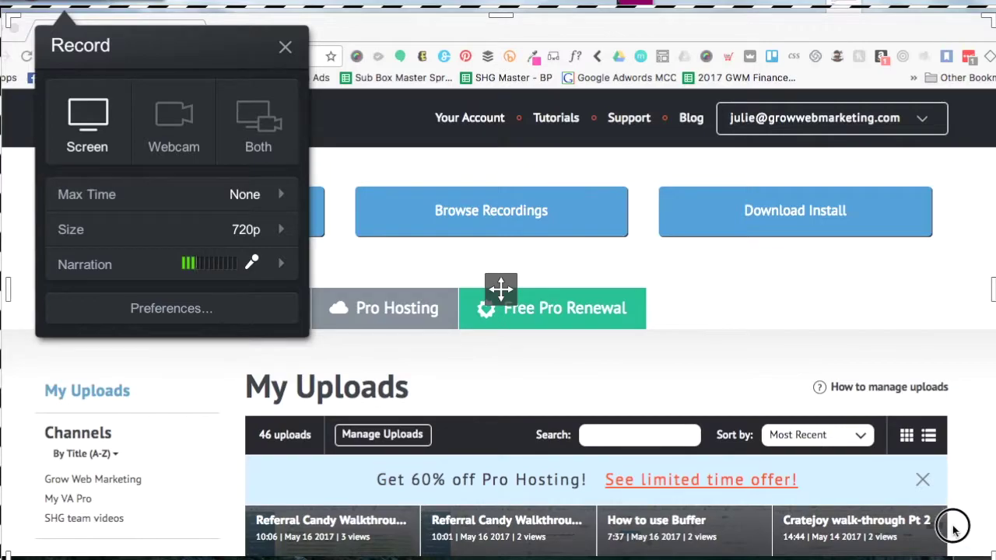
click(968, 554)
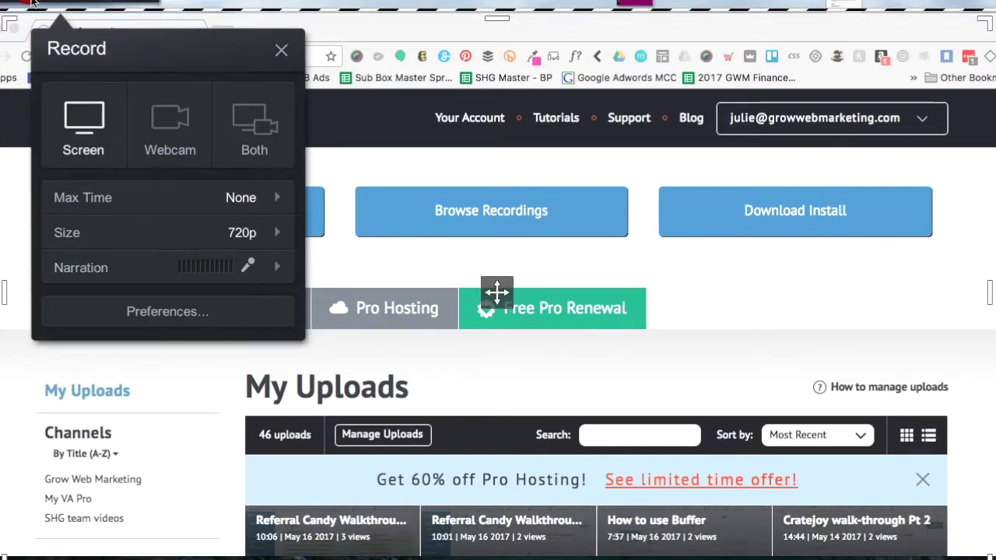
Record a short clip of the account page and move the browser window further down the screen
click(28, 3)
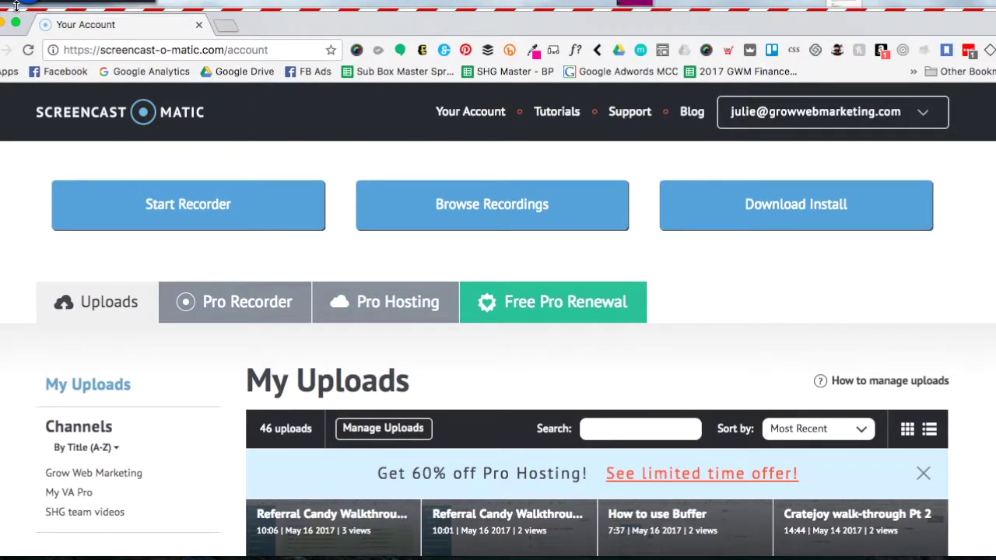
drag(110, 32, 107, 85)
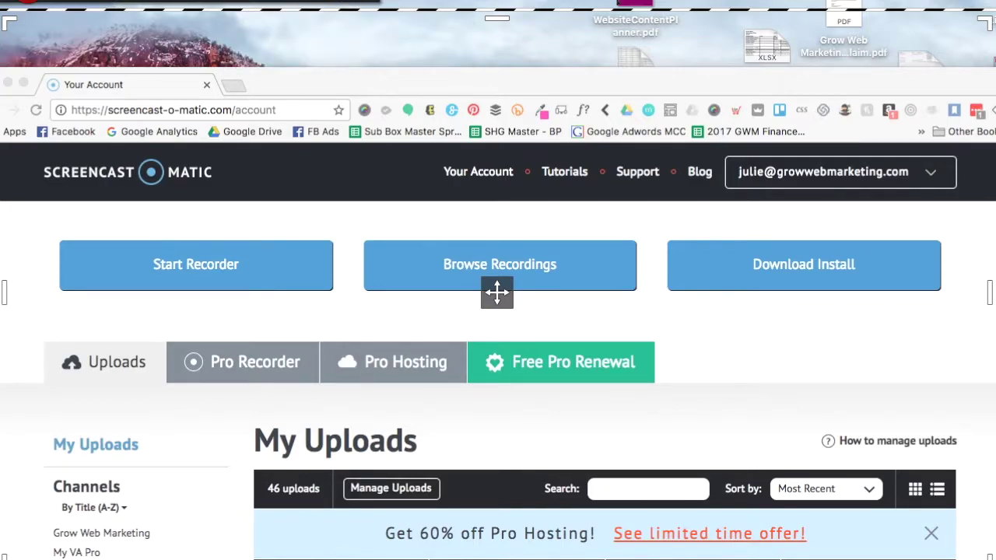
Preview the paused recording and hide the playback again
click(231, 19)
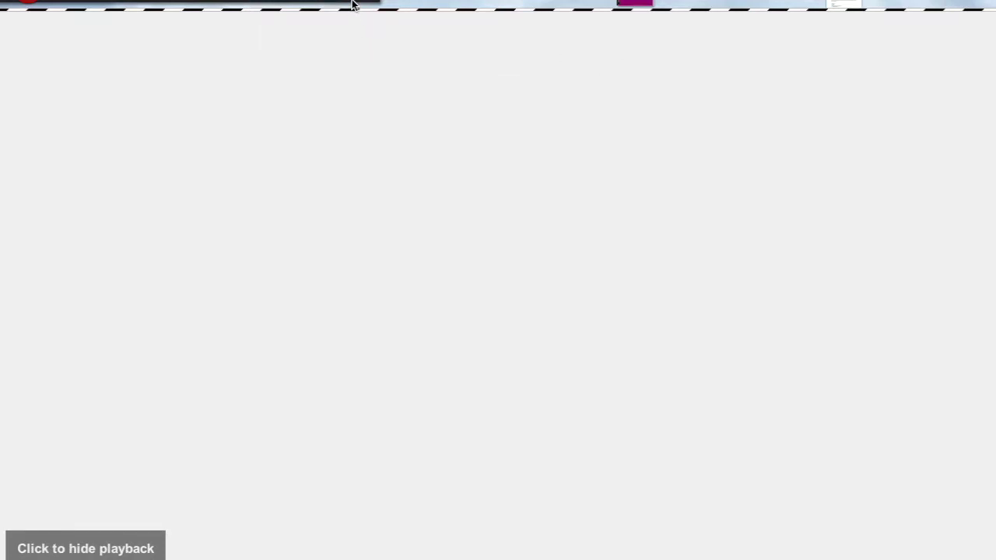
click(247, 127)
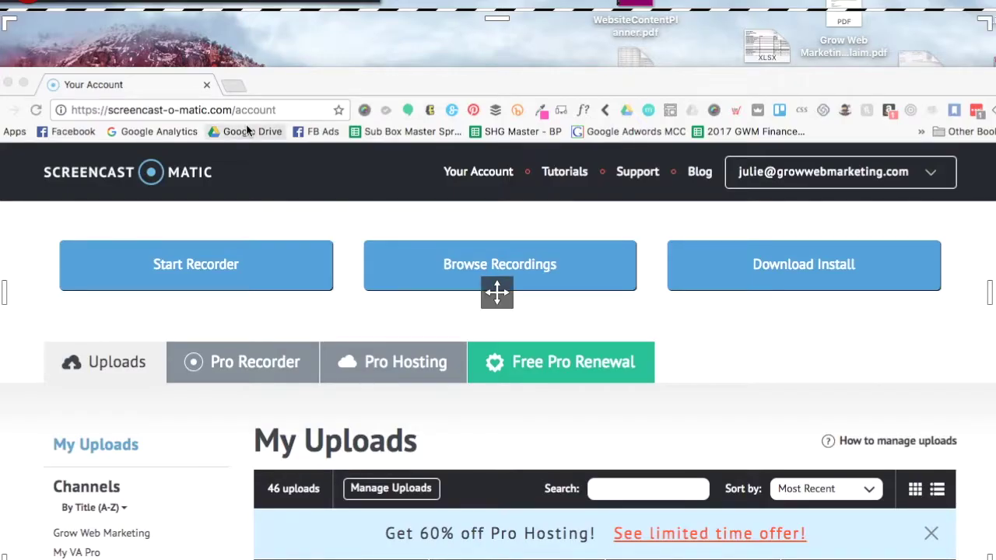
Draw red freehand loops over the account page with Draw & Zoom, open the colour palette, and erase the drawing
click(290, 2)
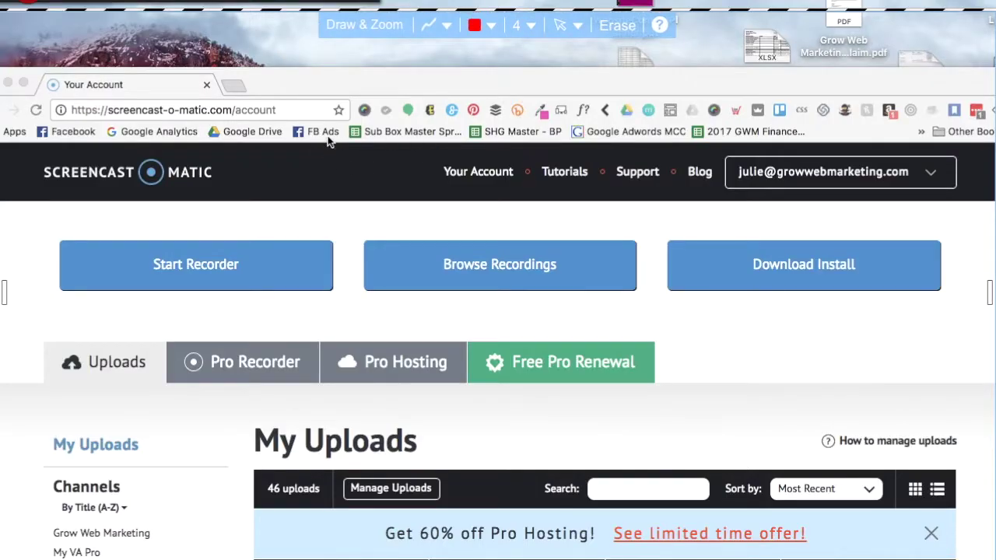
mouse_move(327, 139)
mouse_down()
mouse_move(335, 225)
mouse_move(440, 154)
mouse_move(509, 247)
mouse_up()
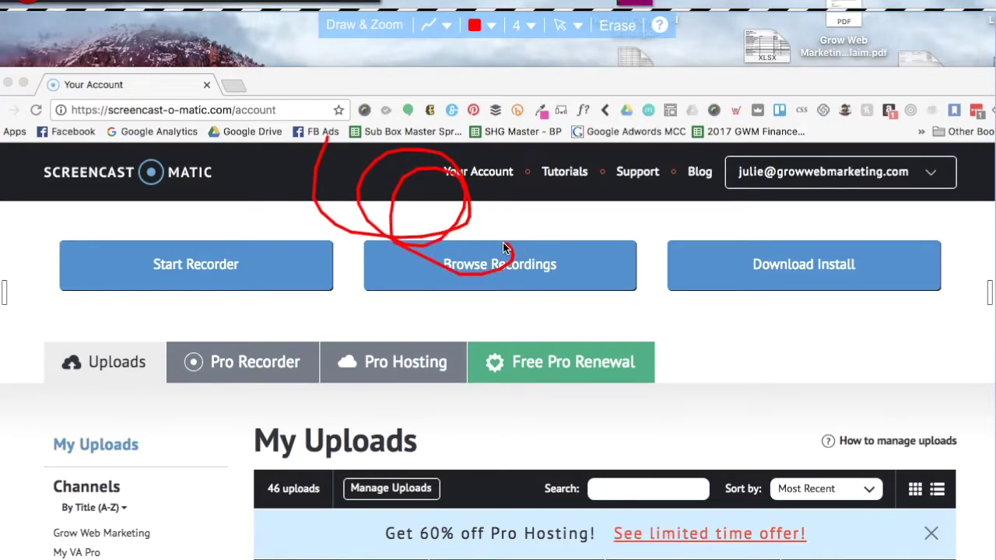
click(476, 27)
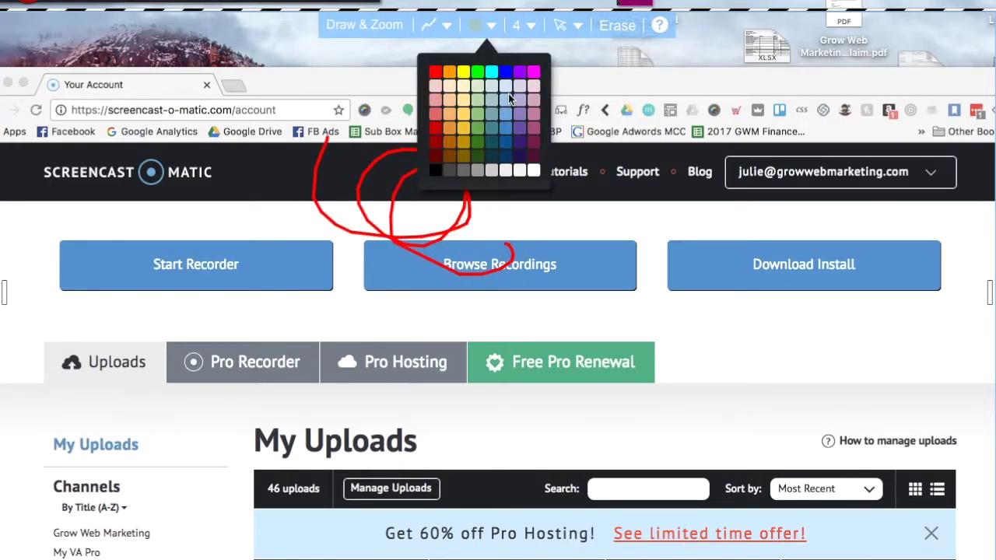
click(613, 28)
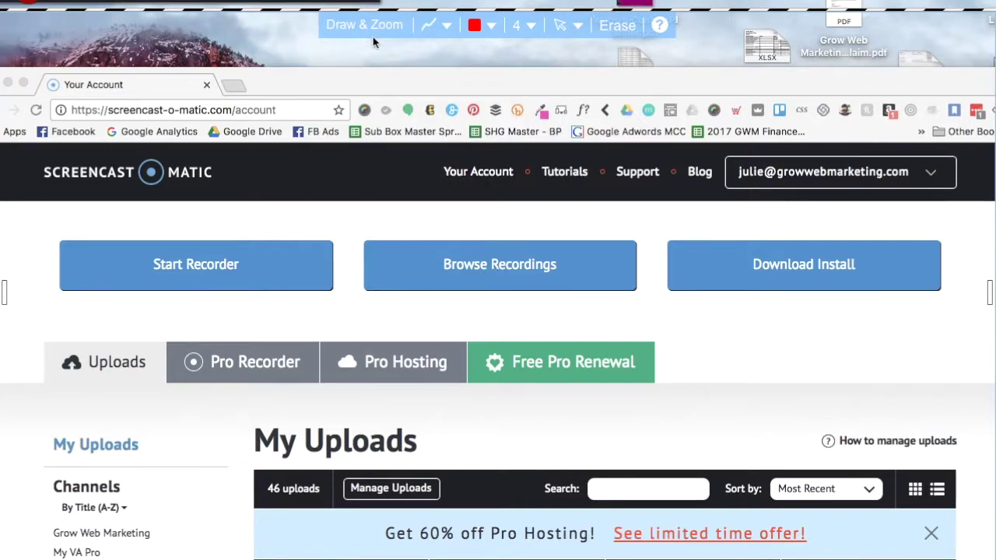
Finish the recording and name it Sample
click(356, 1)
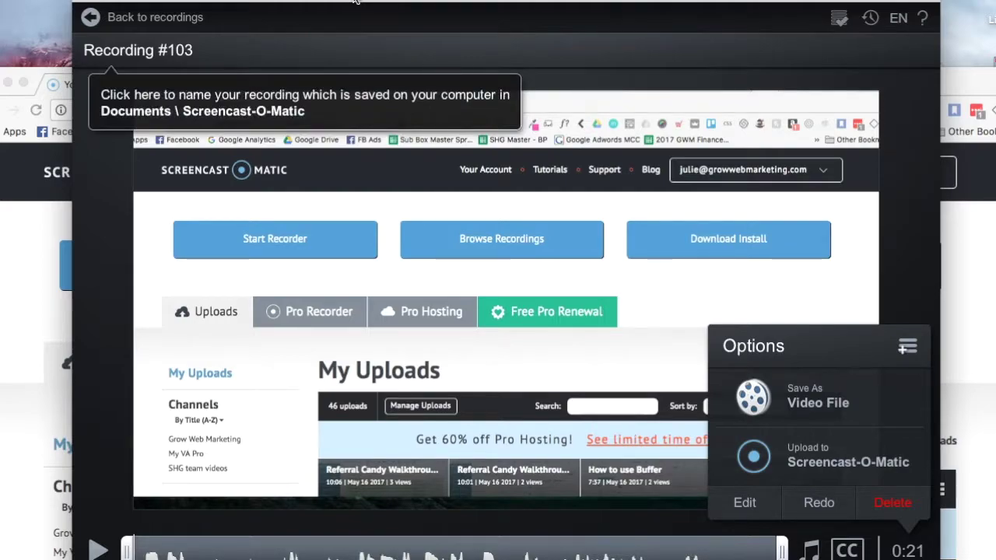
click(136, 48)
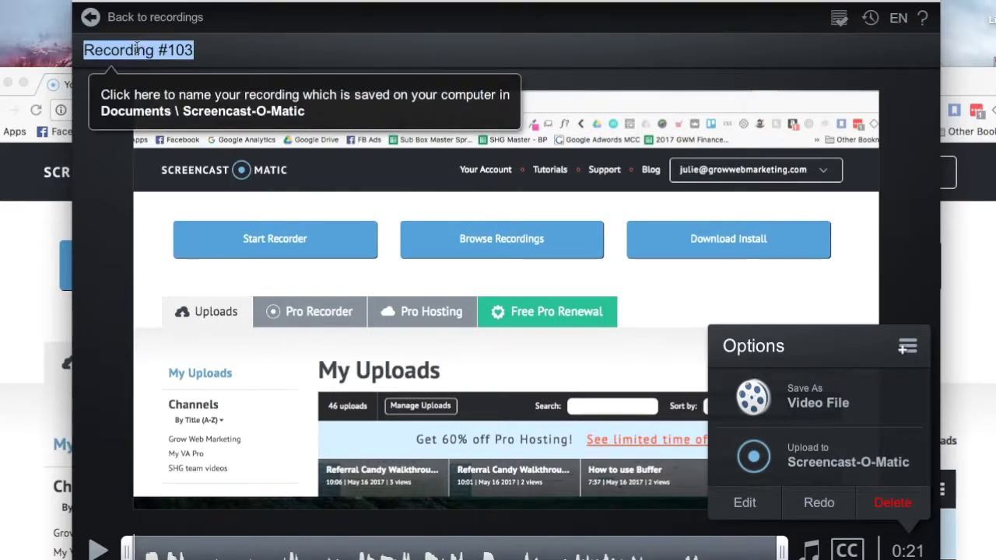
text(Sample)
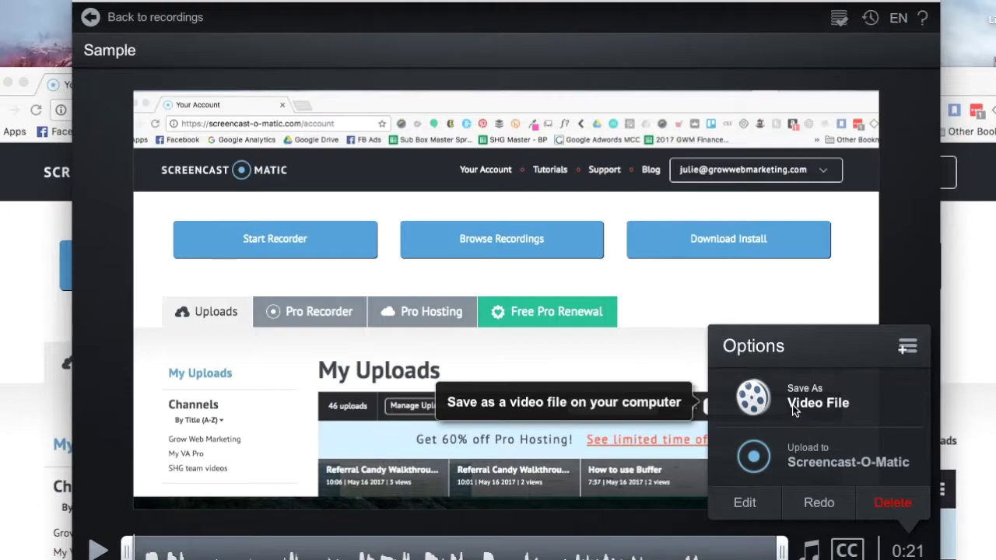
Look at the publish options and channel choices for uploading the recording to Screencast-O-Matic, and return to the save options
click(809, 464)
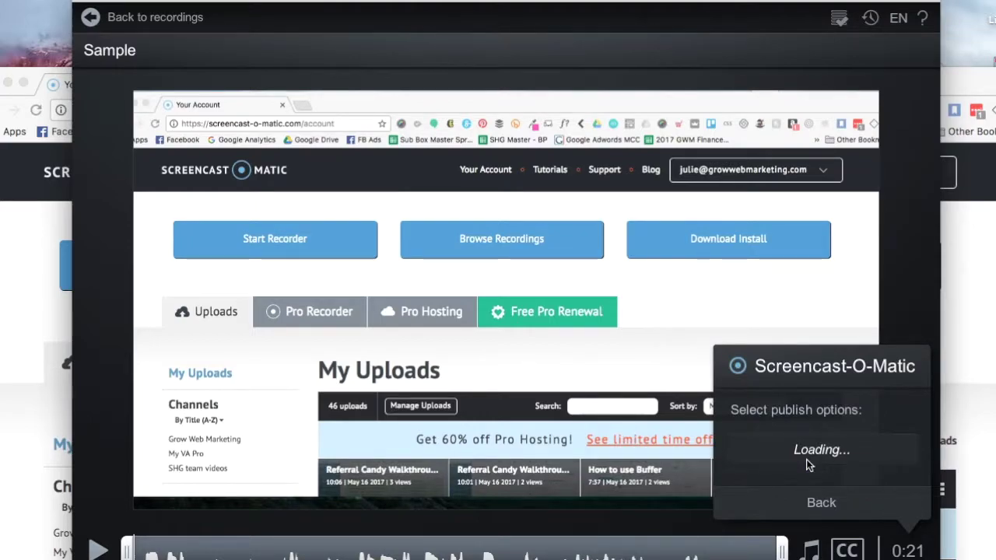
click(845, 250)
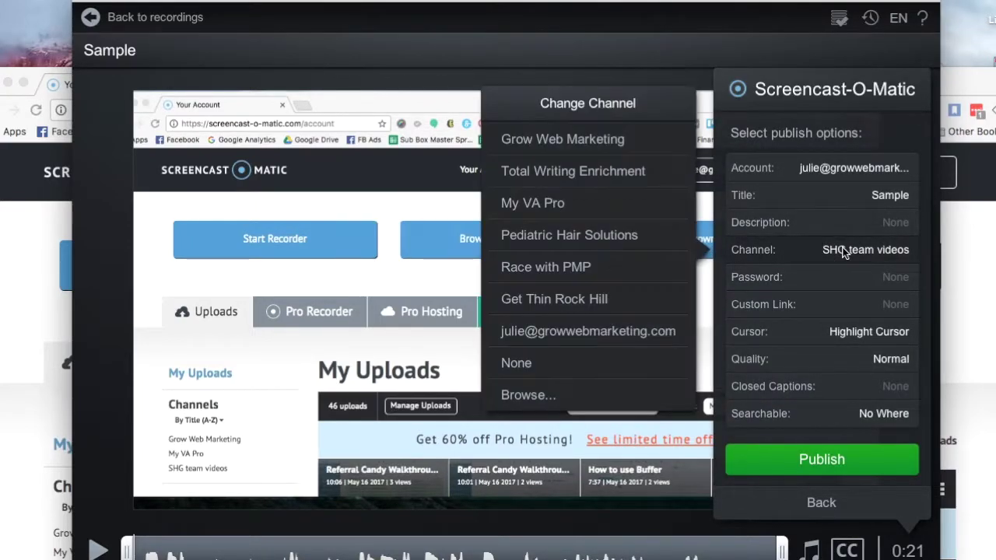
click(821, 503)
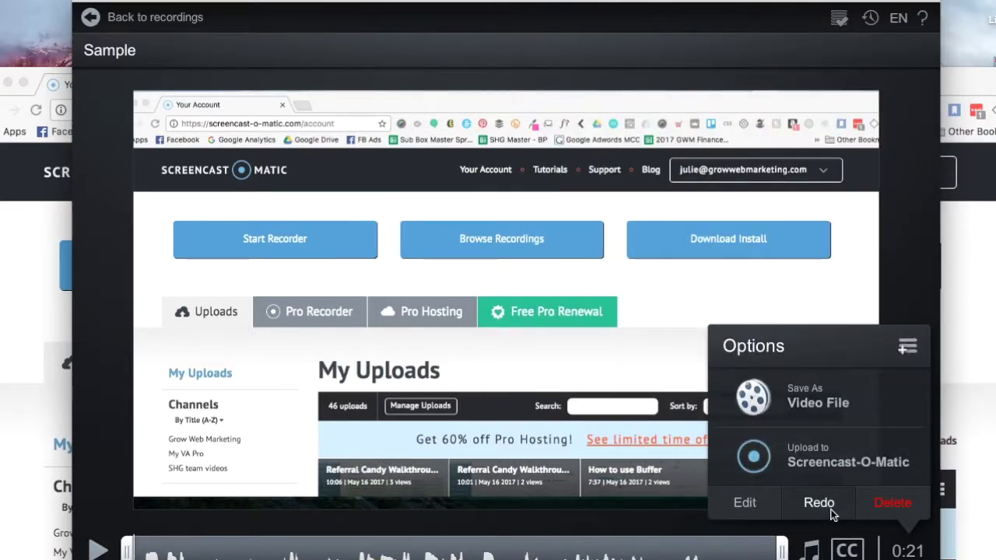
Open the Sample recording for editing, preview a cut of its first 5.60 seconds, and apply the cut
click(747, 505)
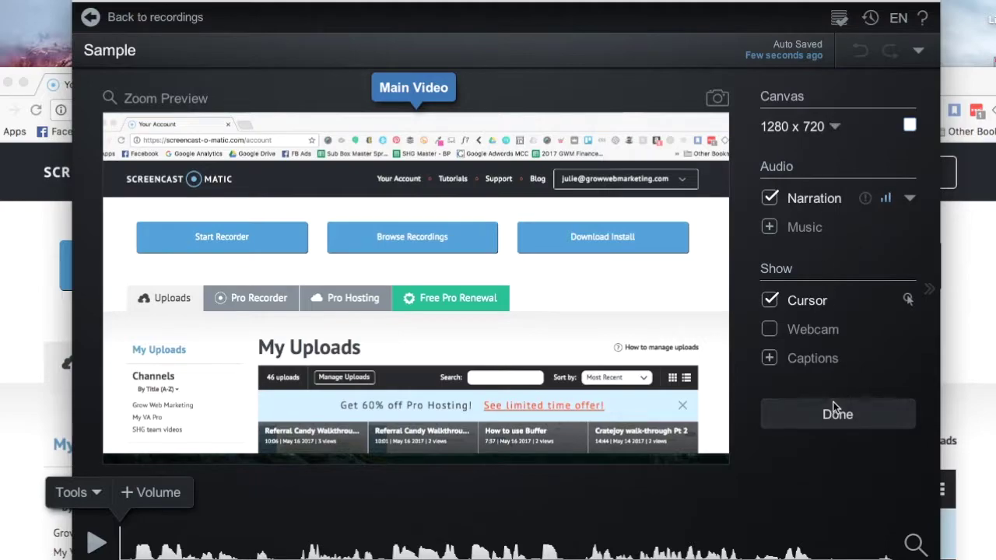
click(98, 493)
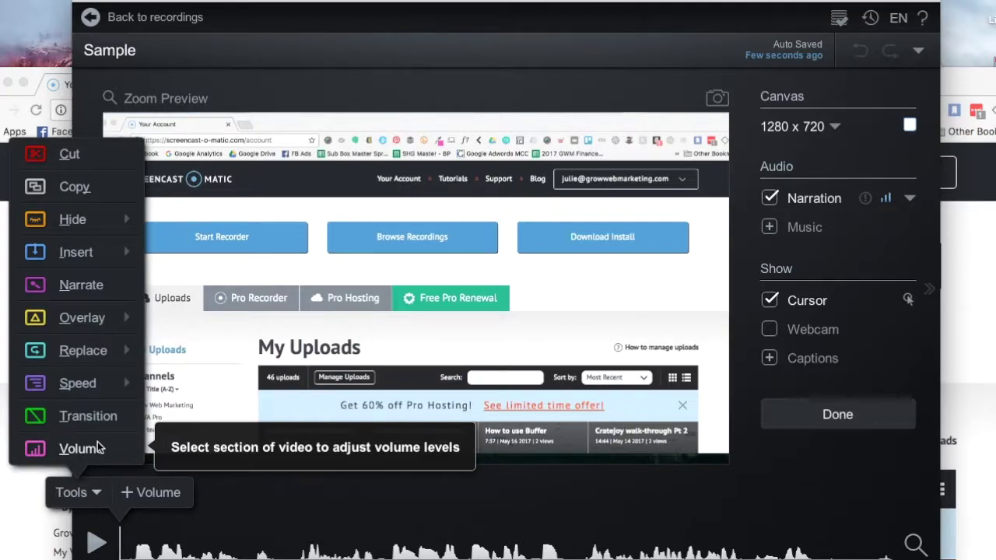
click(70, 154)
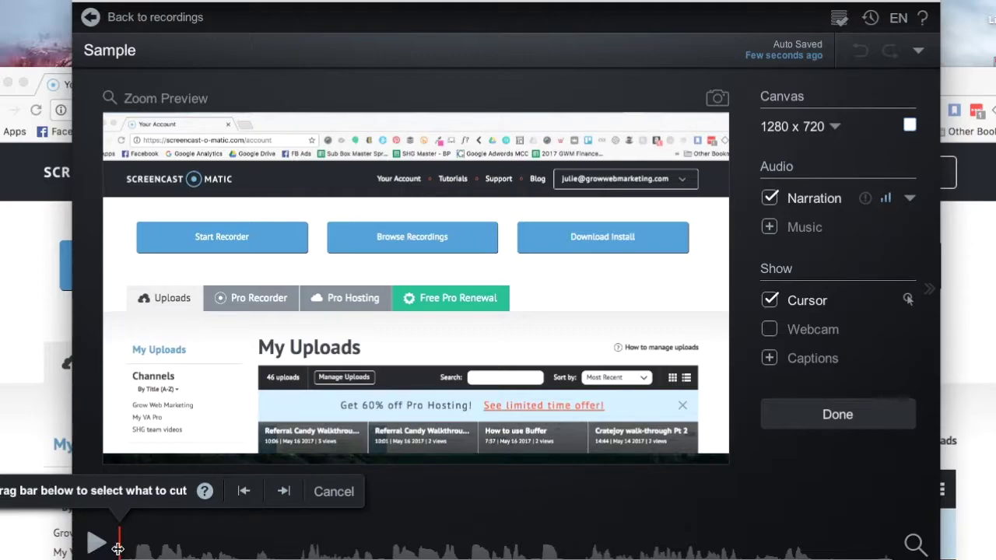
drag(119, 543, 333, 542)
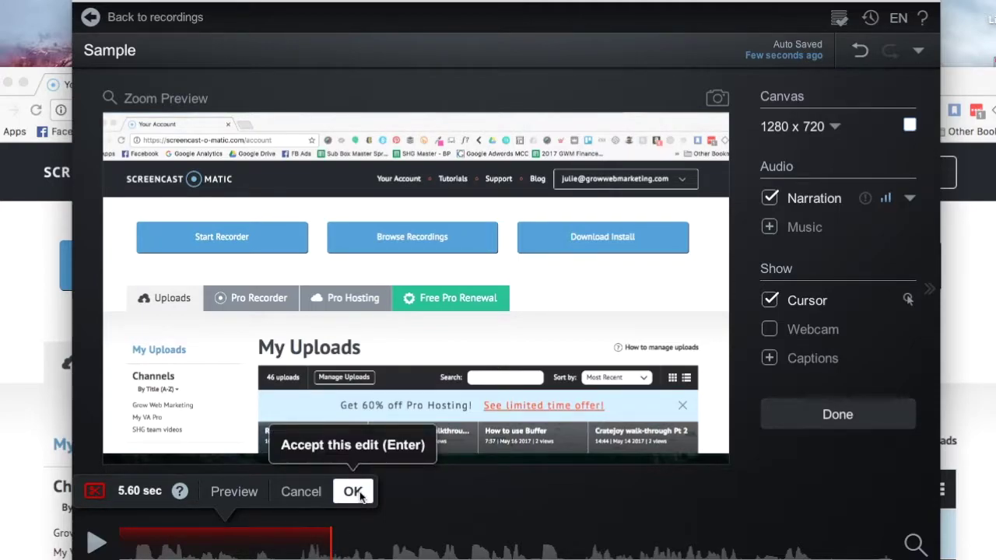
click(239, 498)
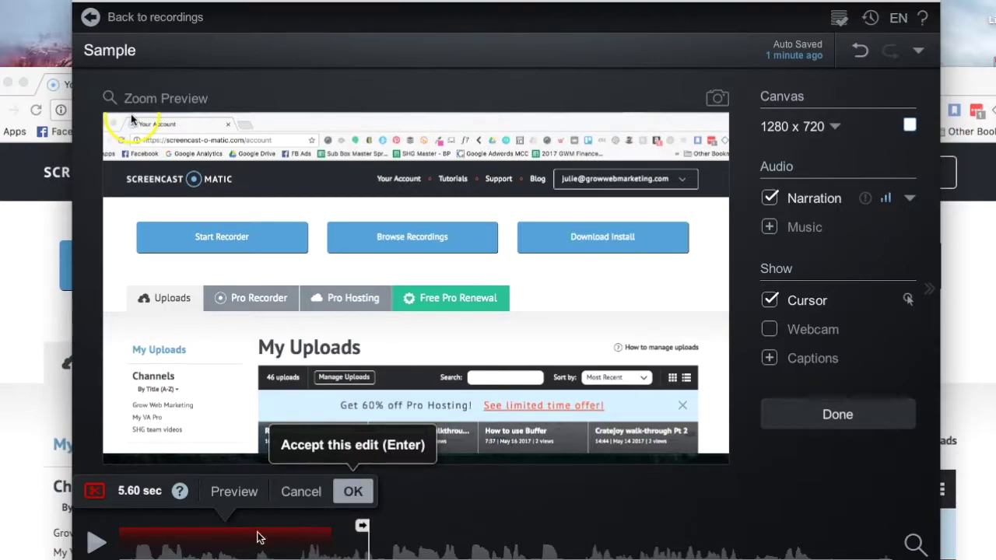
click(210, 545)
drag(210, 545, 186, 544)
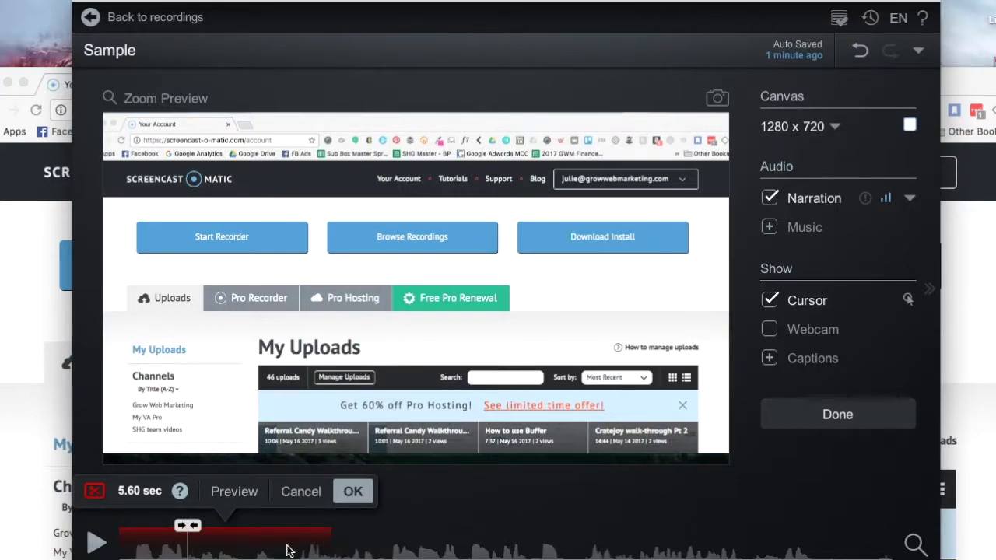
click(351, 493)
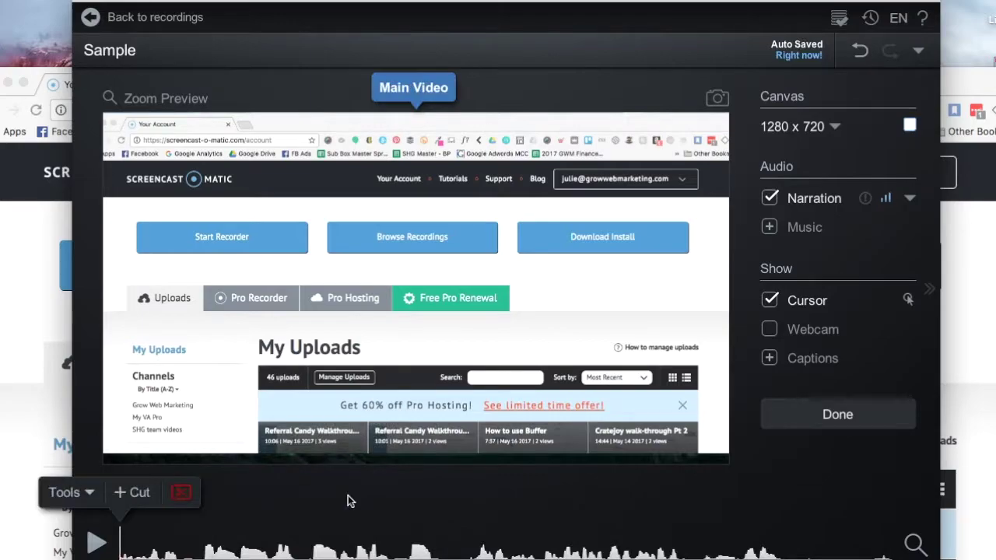
Speed up the opening section of the video, from the start to about a quarter of the timeline, to 4x faster
click(121, 498)
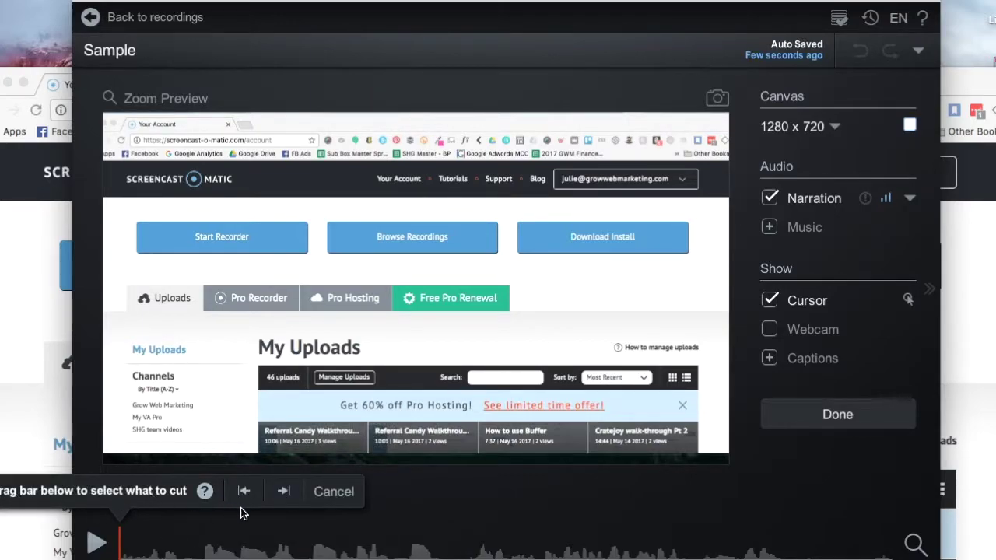
click(333, 492)
click(85, 495)
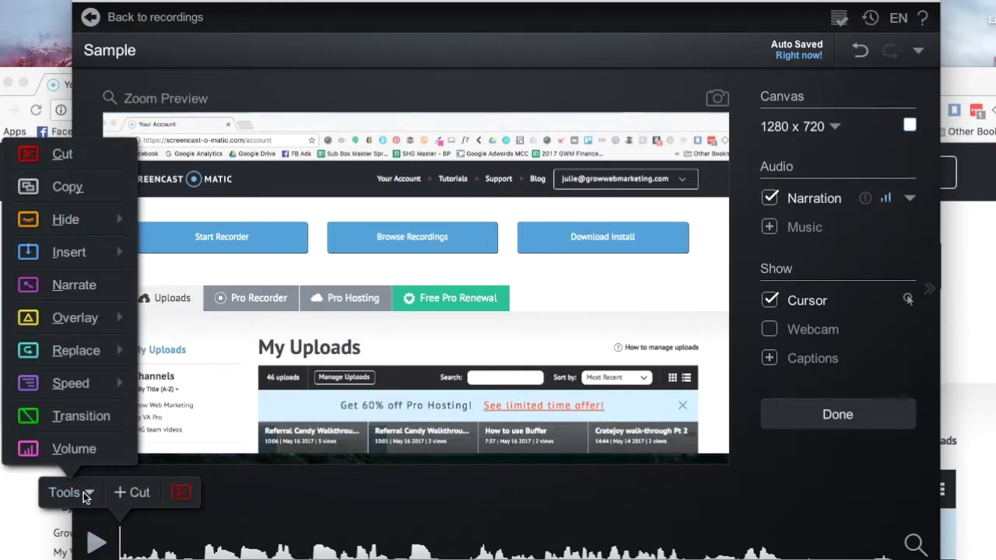
mouse_move(89, 388)
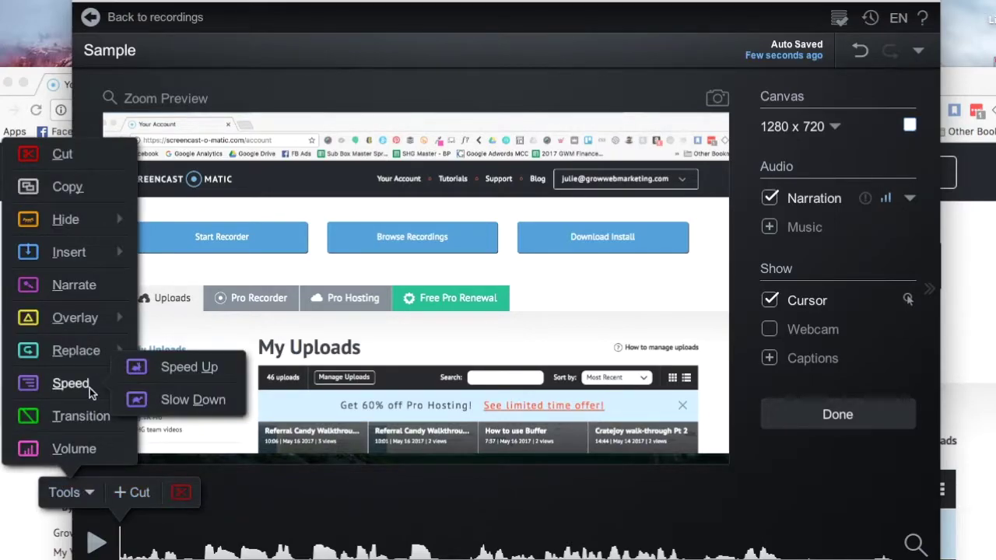
click(180, 371)
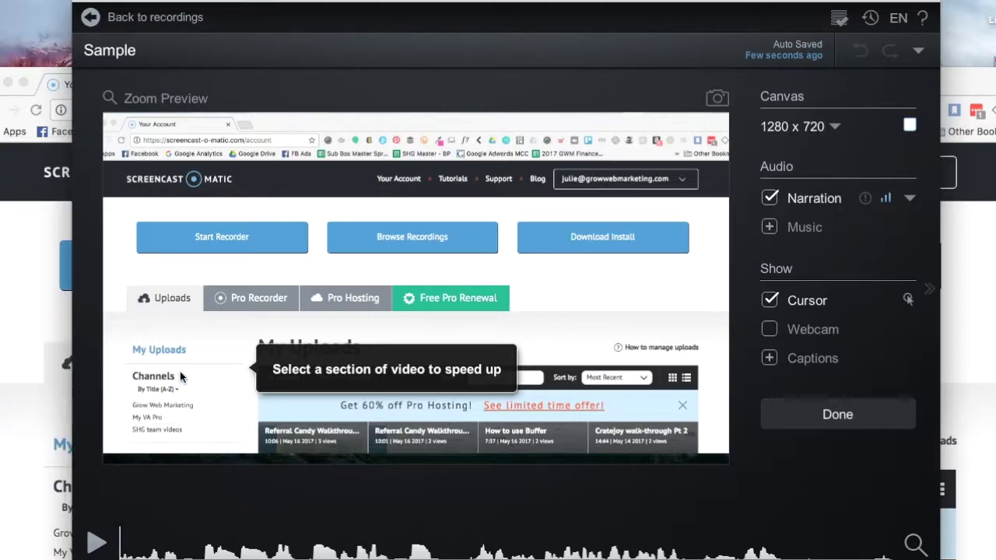
drag(122, 551, 347, 550)
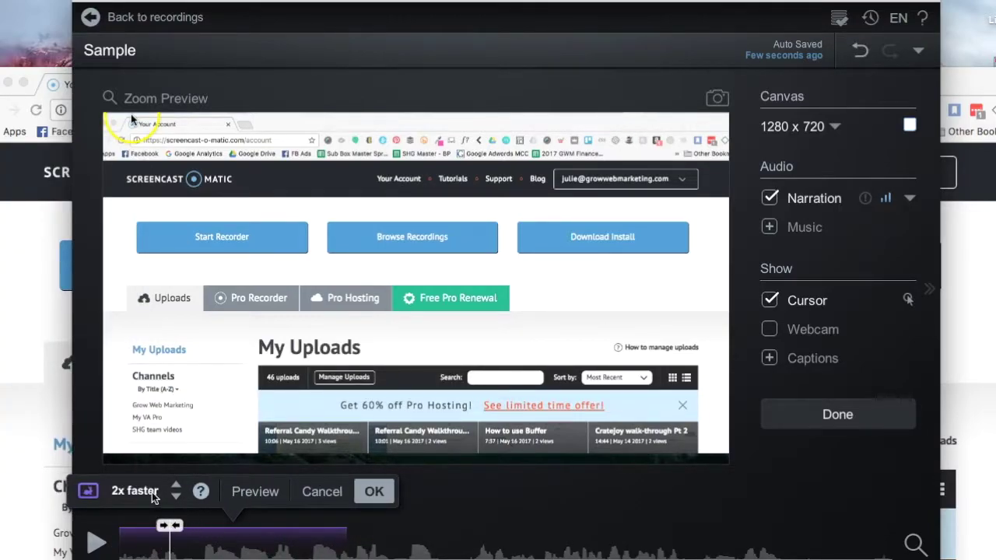
click(175, 486)
click(177, 488)
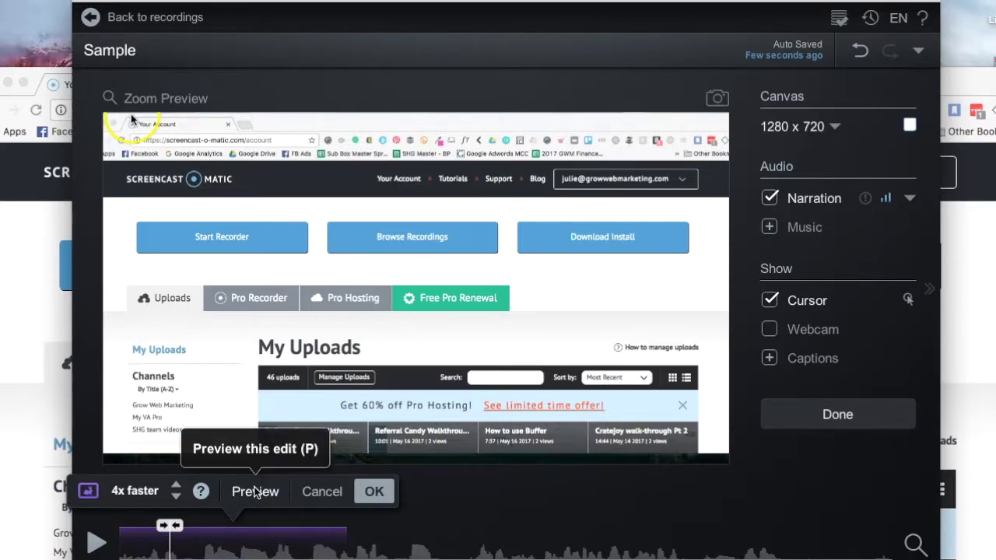
click(374, 492)
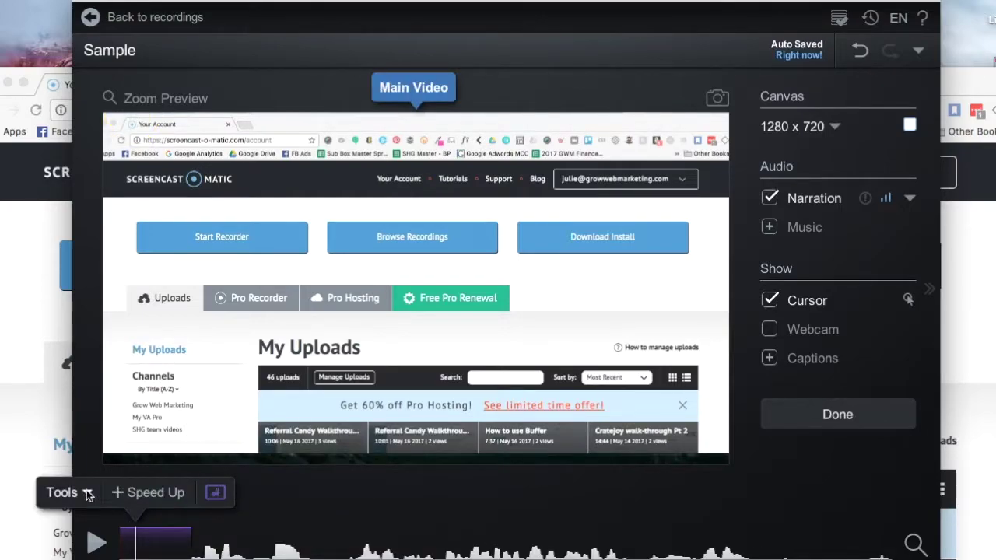
Add a 3-second blur overlay covering the account e-mail in the recorded page's header
click(88, 494)
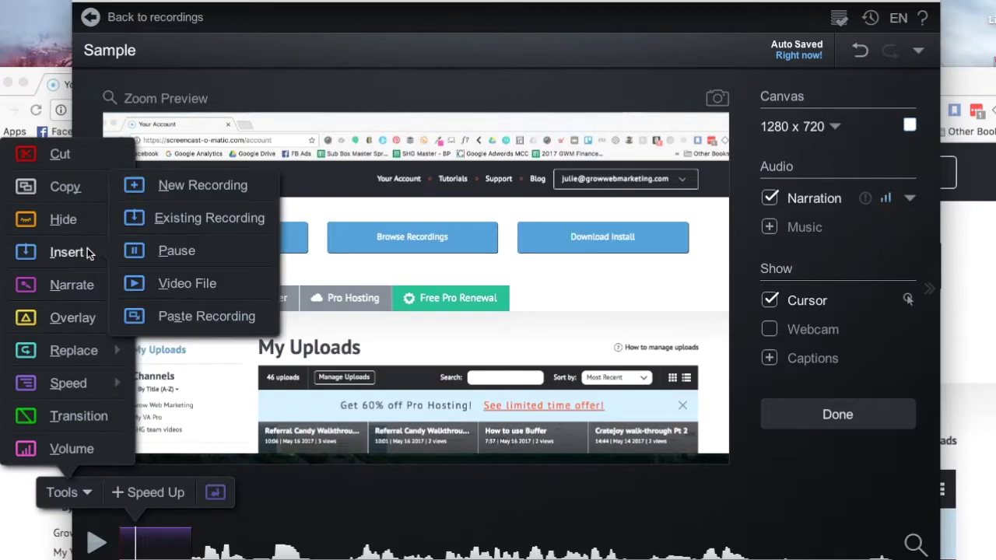
mouse_move(62, 321)
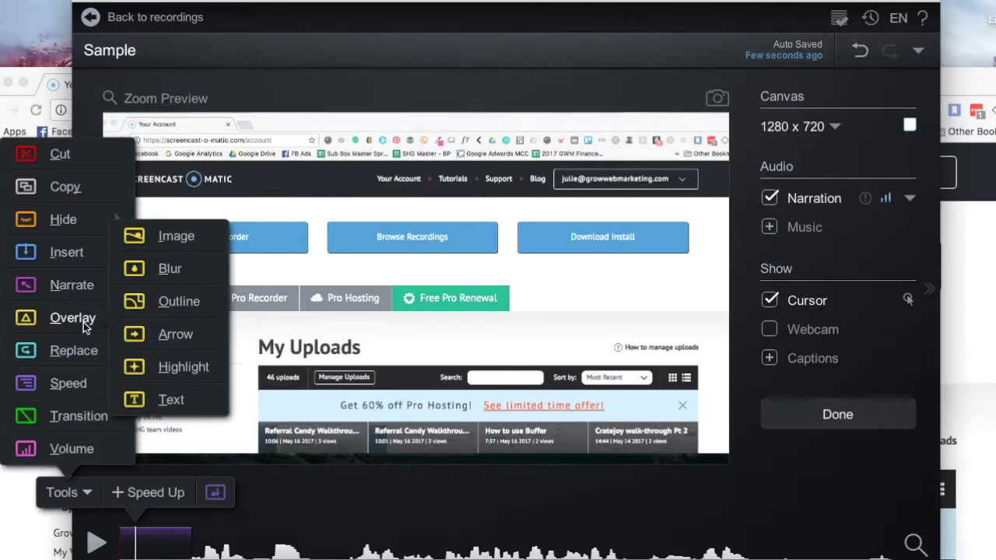
click(170, 270)
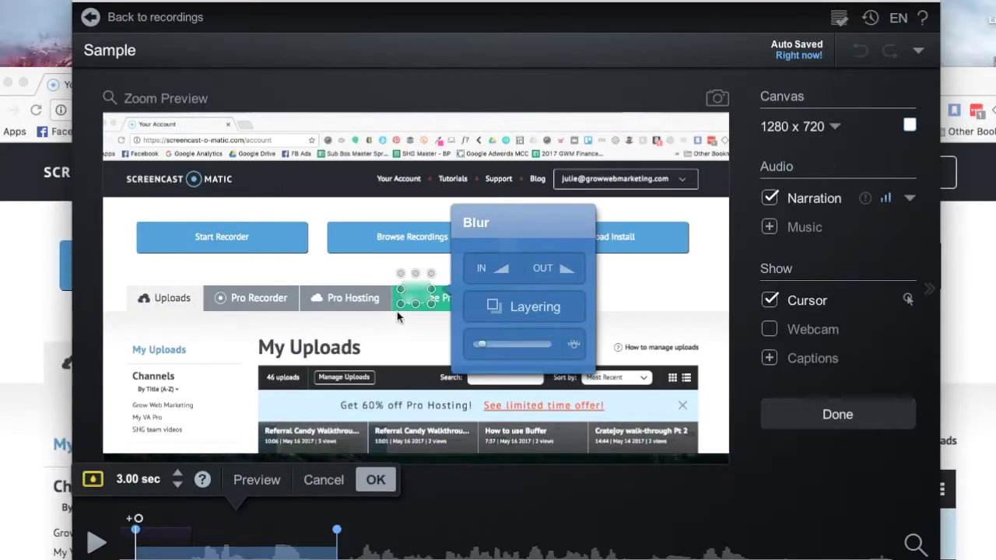
drag(401, 289, 630, 190)
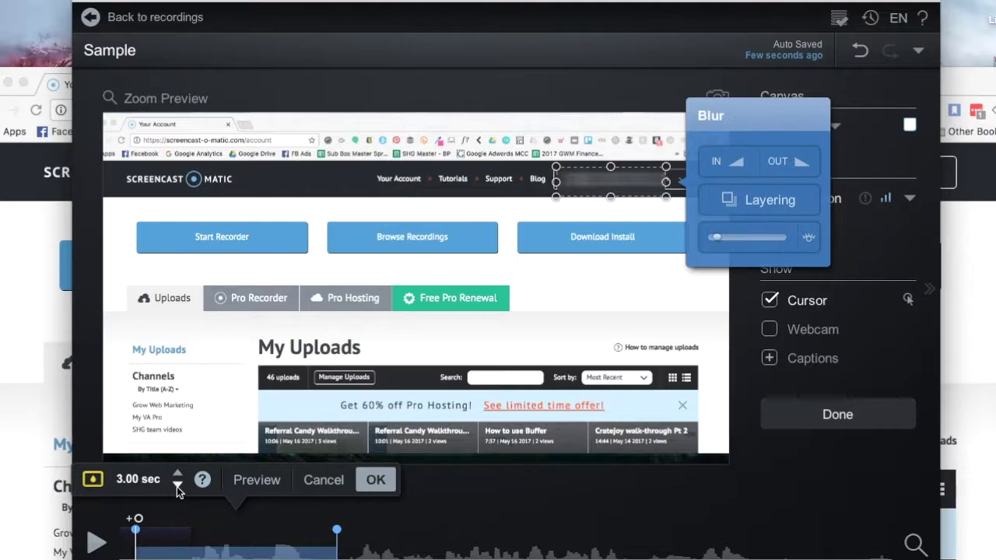
click(362, 487)
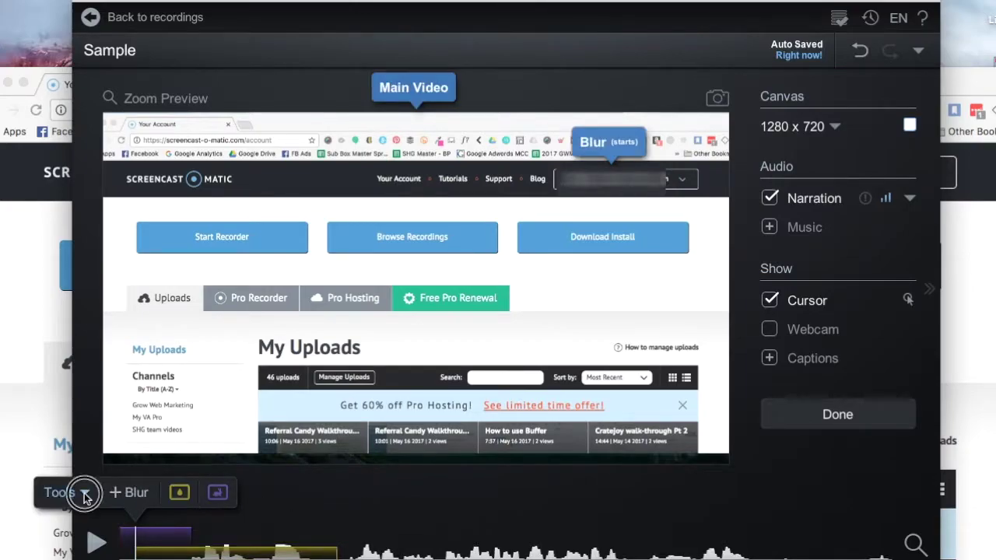
Look at the Volume tool's options for adjusting narration levels and leave it without applying an edit
click(86, 495)
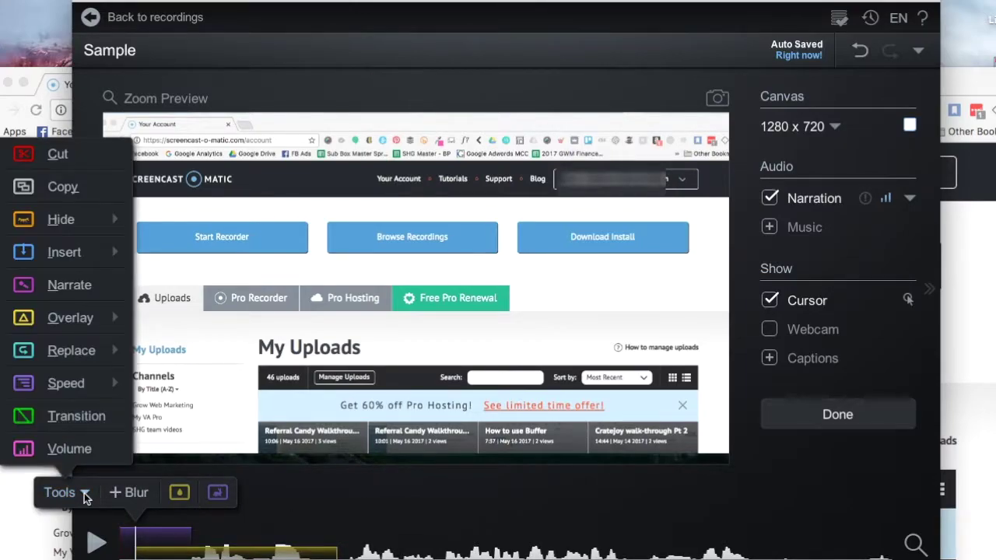
click(74, 449)
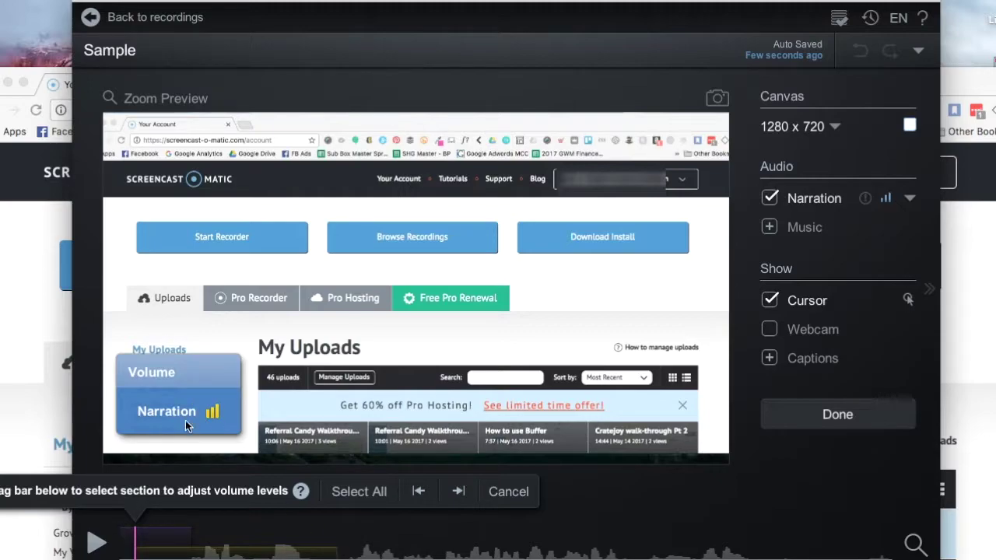
click(513, 493)
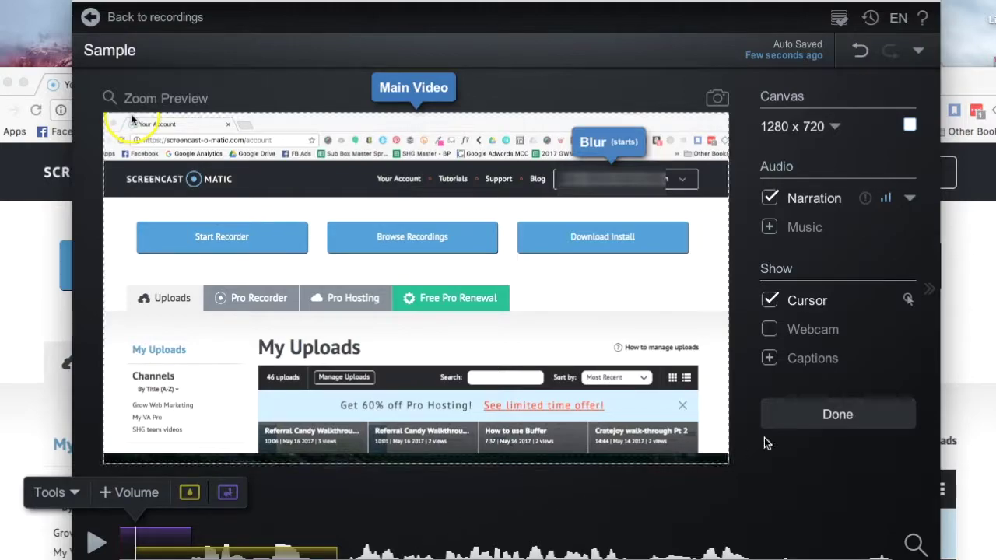
Finish editing the Sample recording and delete it
click(838, 417)
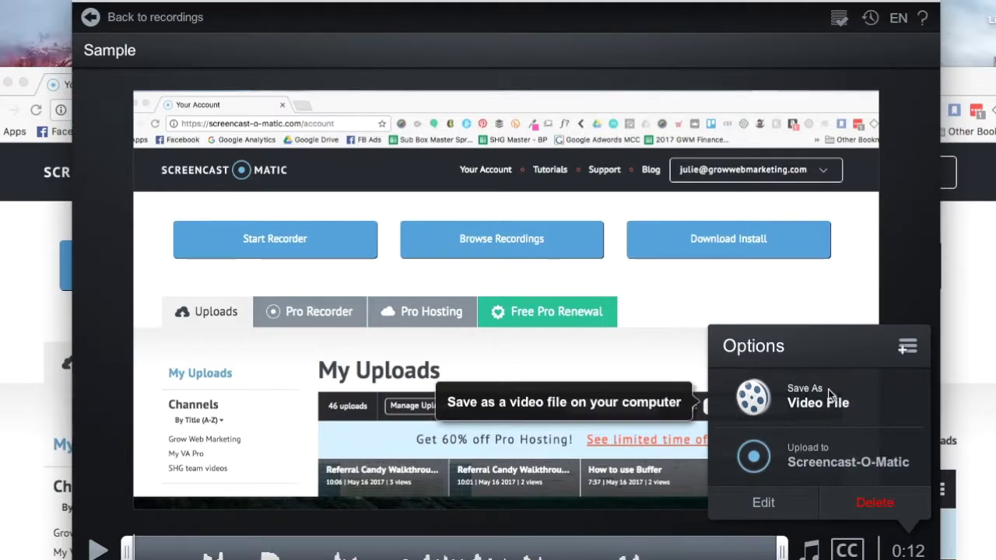
click(875, 504)
click(845, 450)
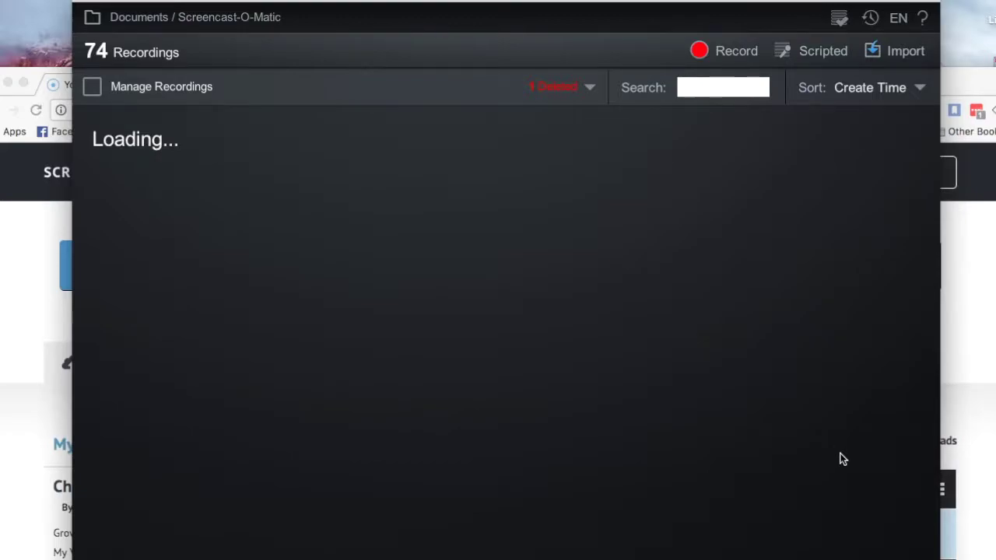
Start a scripted recording with sections "Hi! My name is [speaker's full name] and I run Sparkle Hustle Grow." and "Join us for a video training tomorrow."
scroll(333, 322, down, 1)
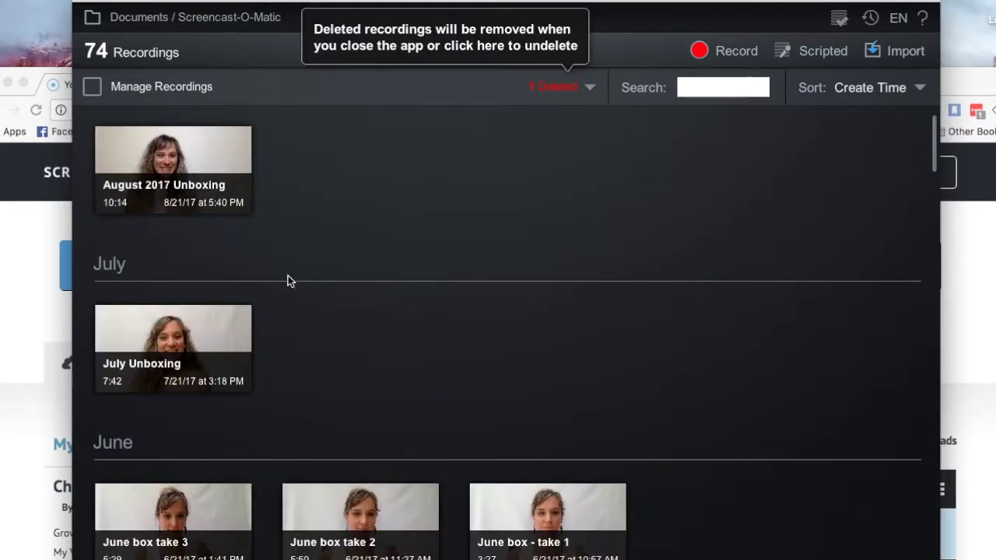
scroll(454, 436, up, 1)
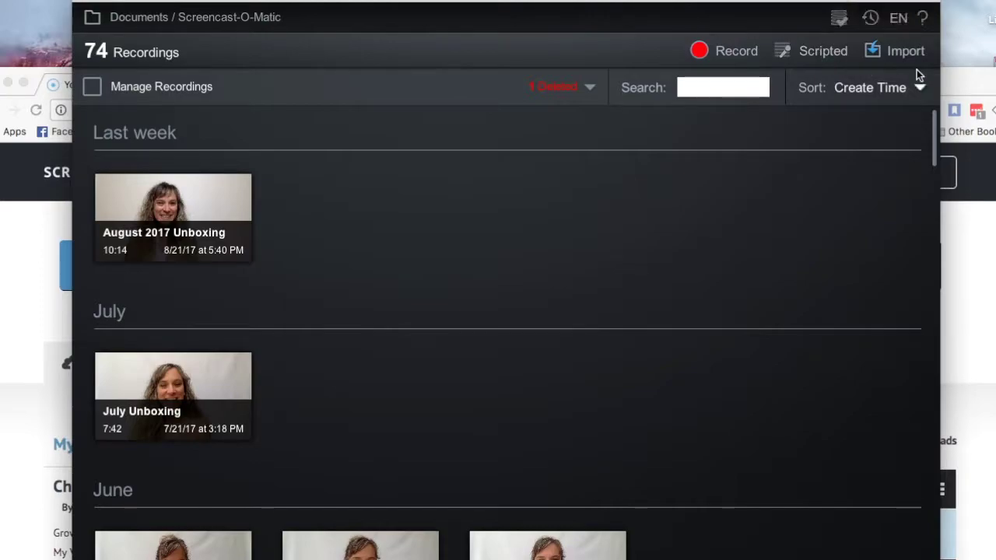
click(814, 51)
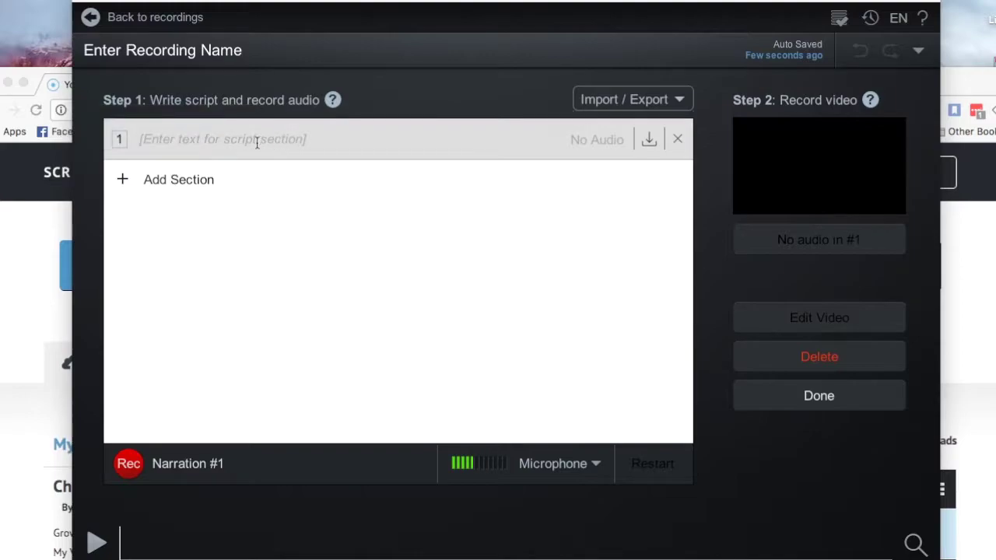
click(216, 141)
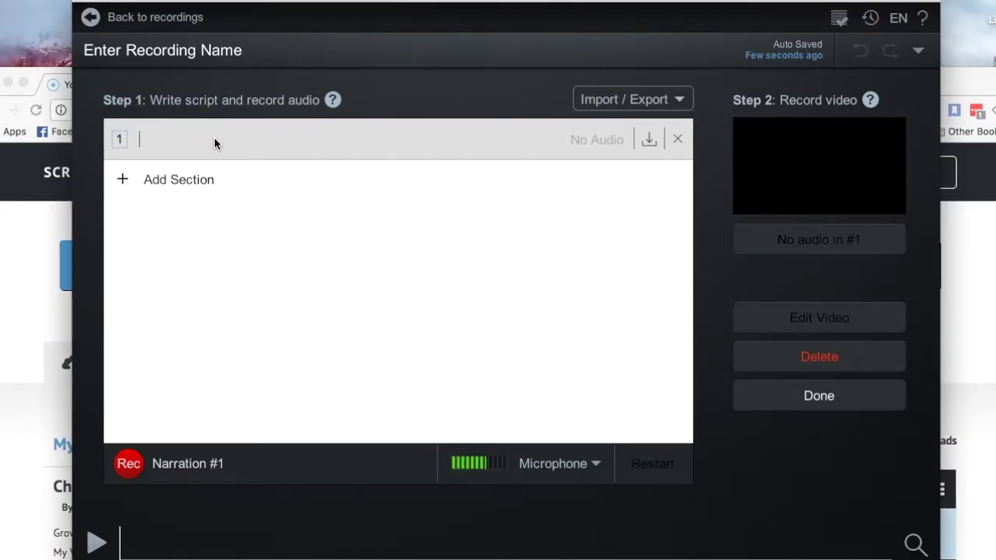
text(Hi! My name is Julie )
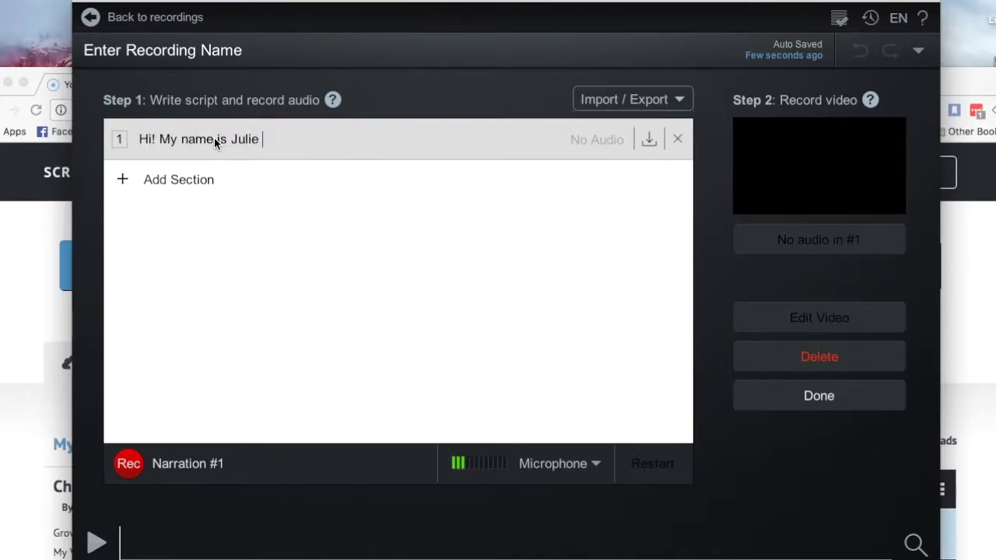
text(Ball and I run Sparkle HustelGrow.)
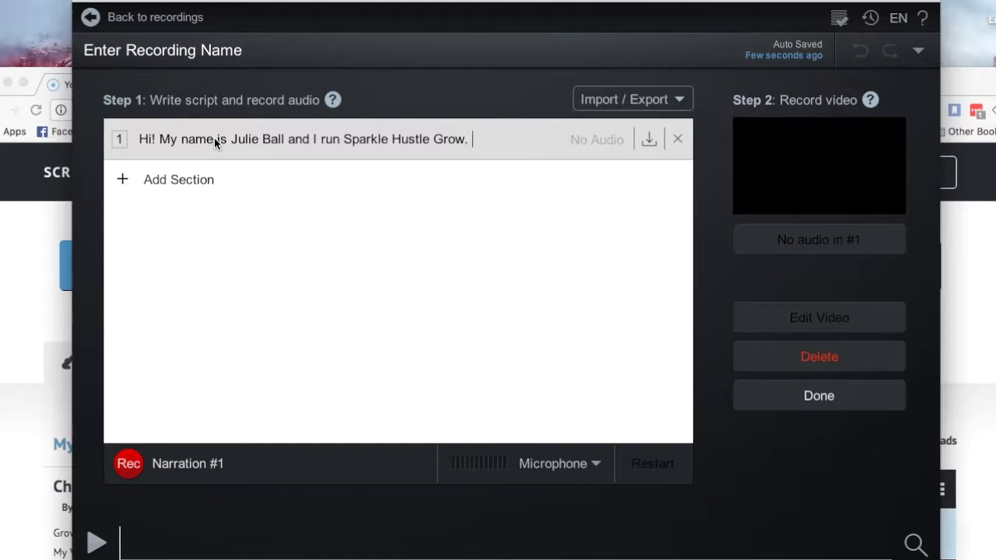
click(159, 184)
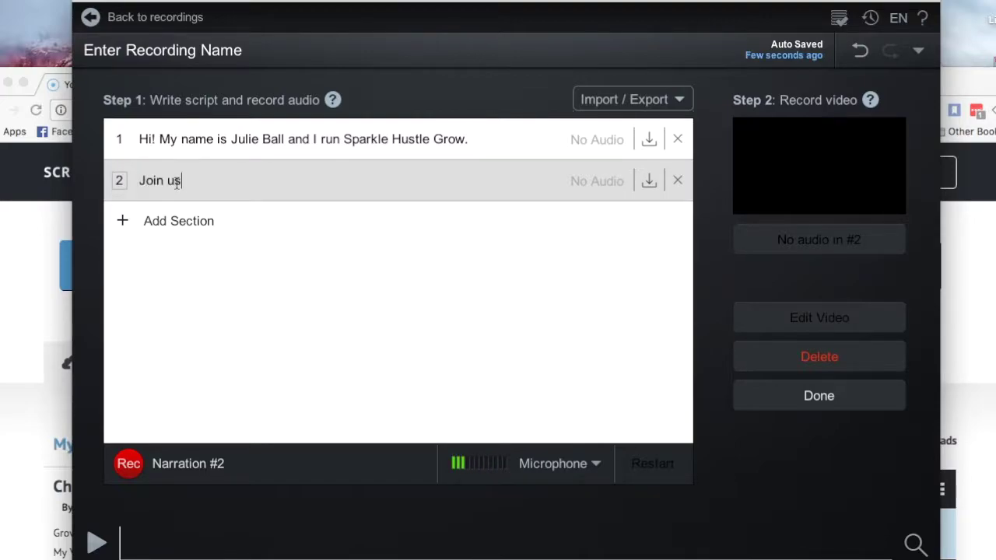
text(Join us for a video training tomorrow.)
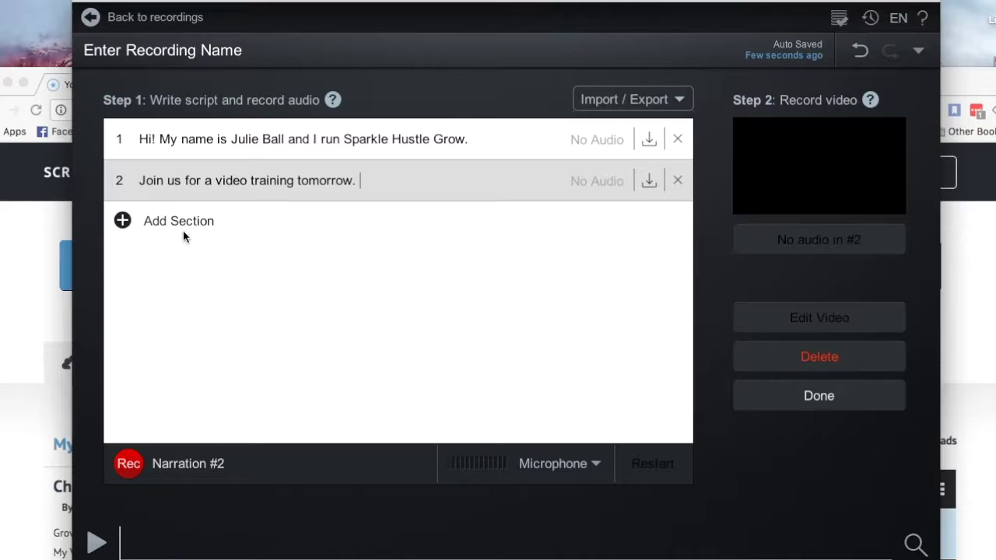
Add a third script section reading "Hope to see you there." and an empty fourth section
click(182, 223)
text(Hope )
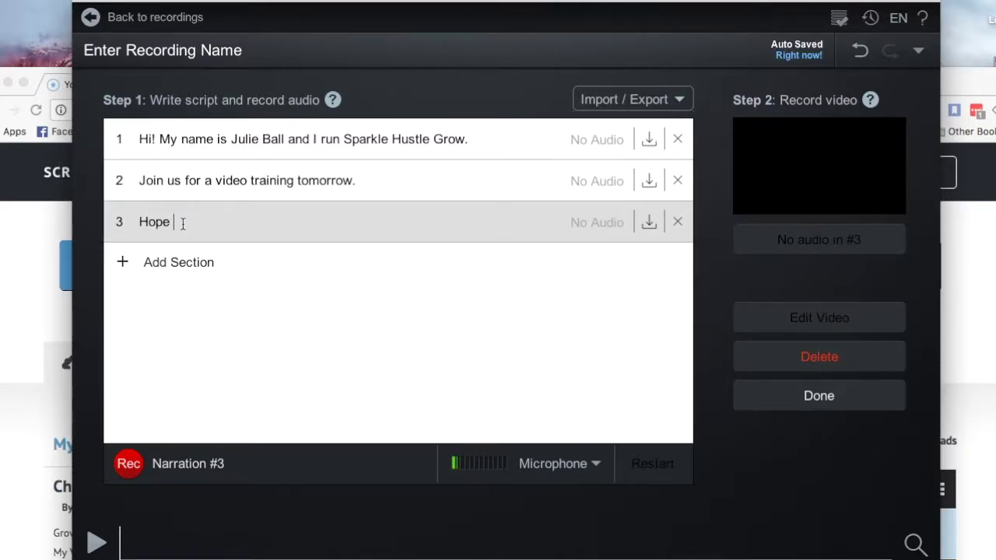
text(to see you there.)
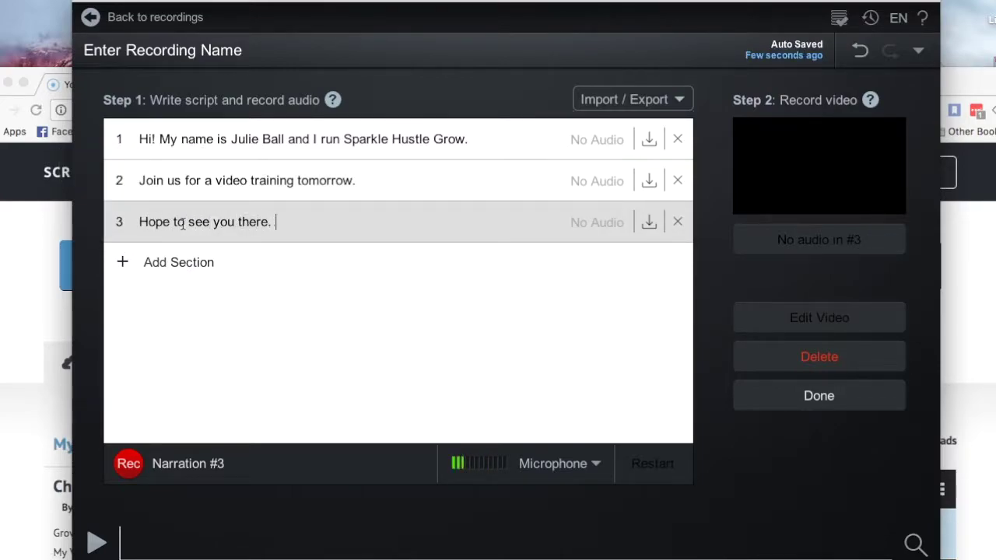
key(Return)
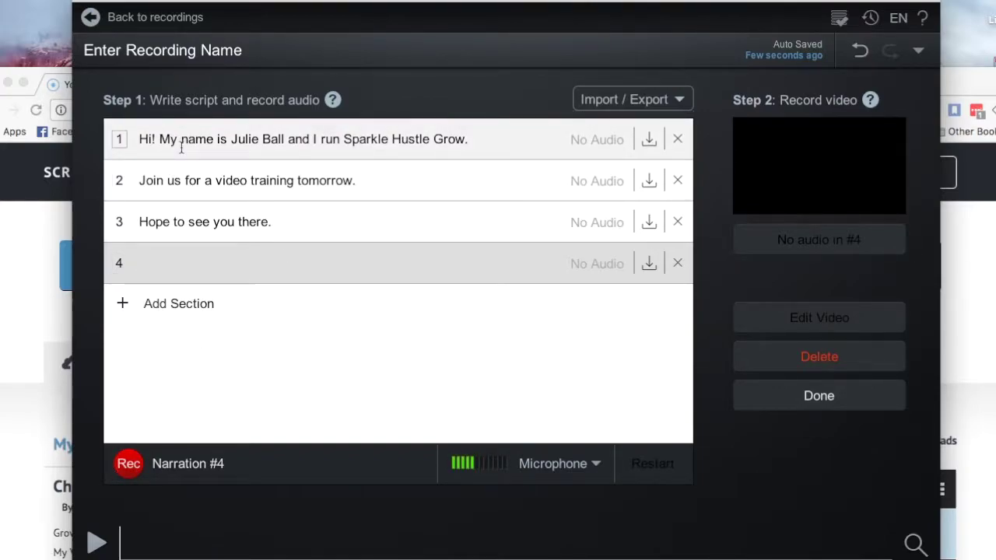
Record the microphone narration for script section 1 only, pausing at the end of its sentence
click(125, 138)
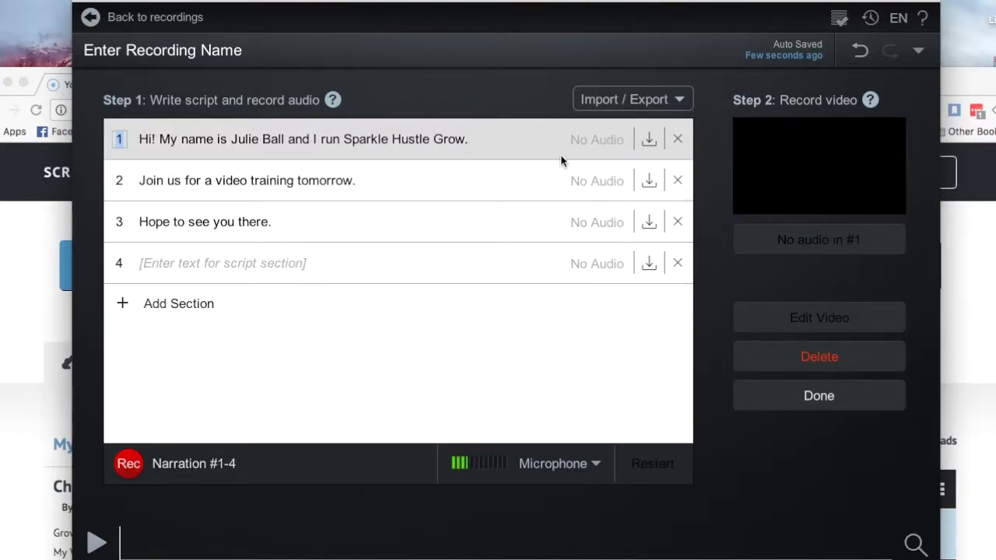
click(128, 464)
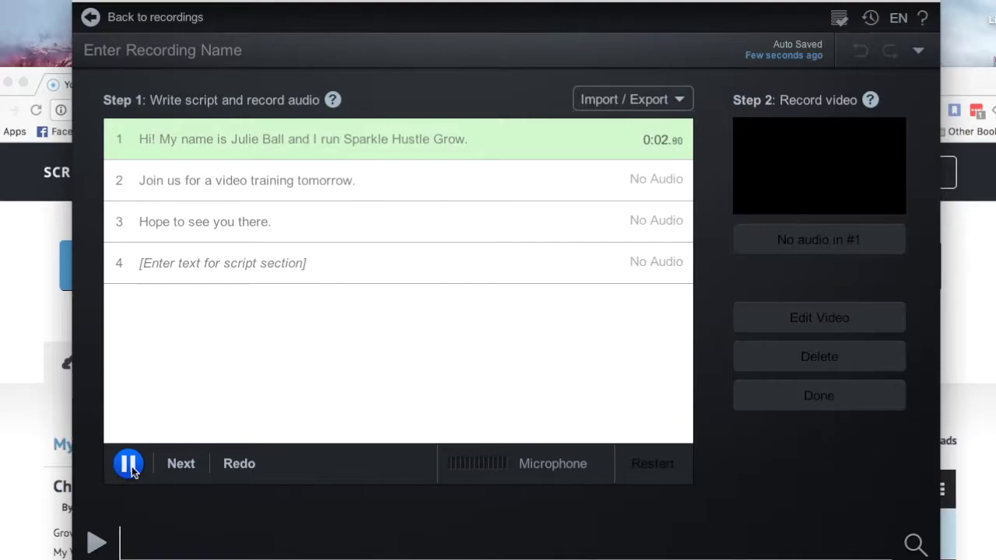
click(129, 467)
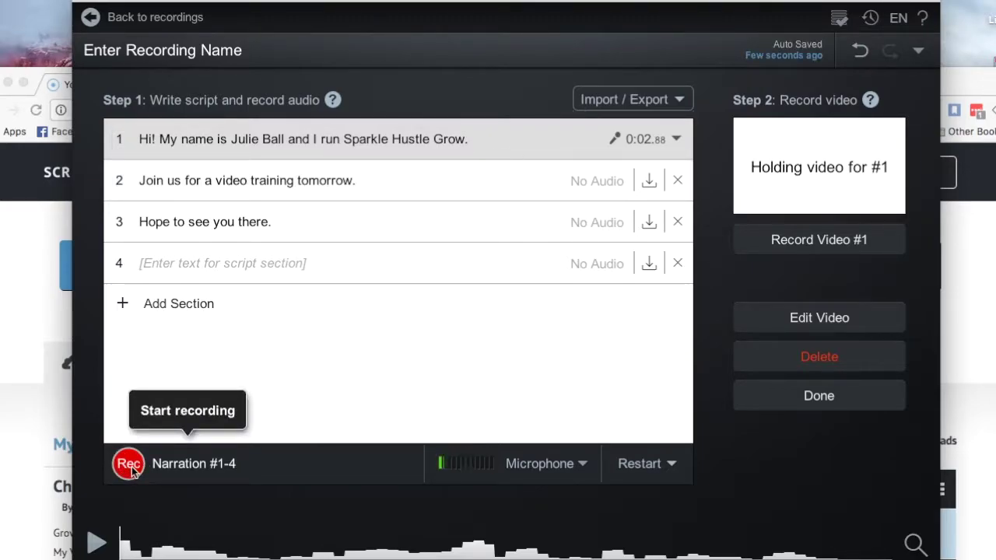
Record a narration take for script section 2, and remove its audio
click(151, 181)
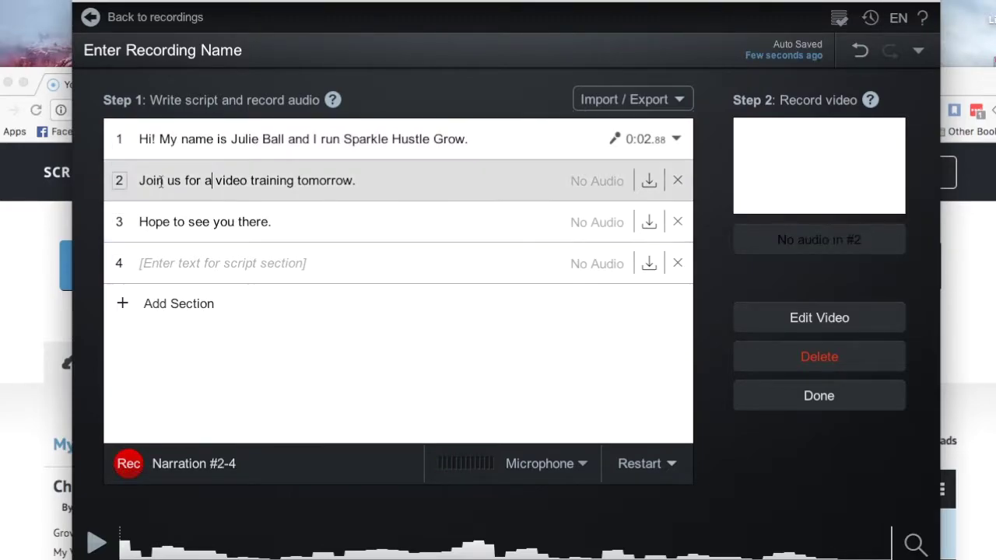
click(130, 465)
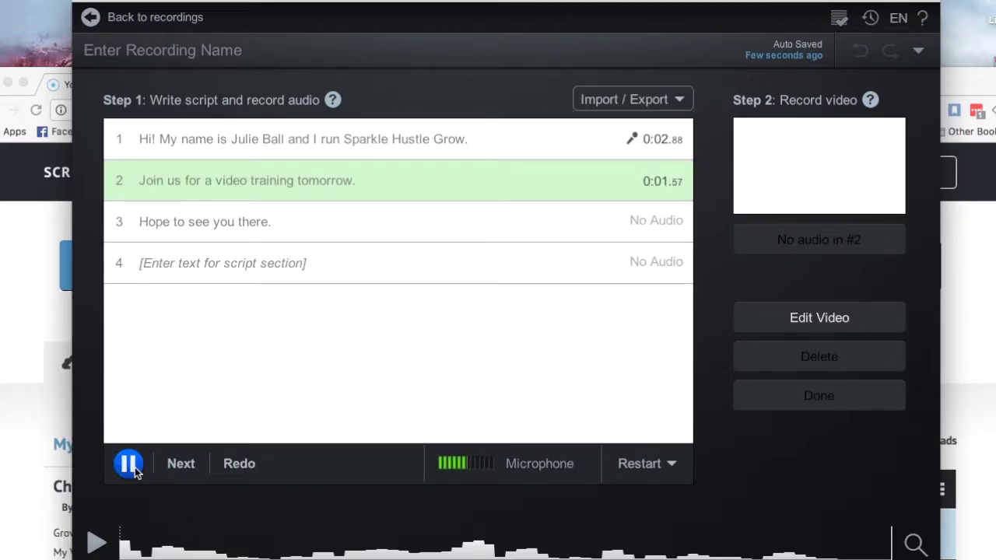
click(129, 465)
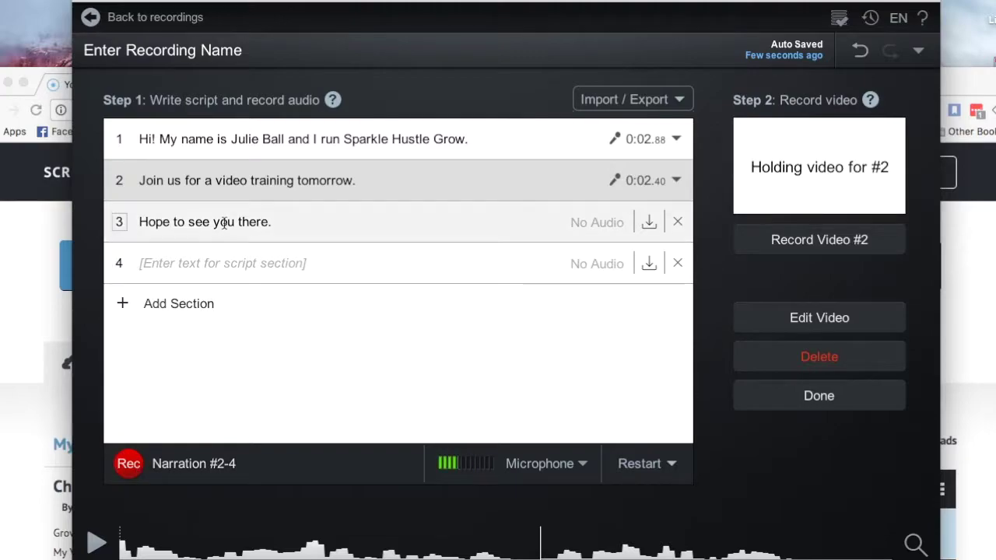
click(682, 182)
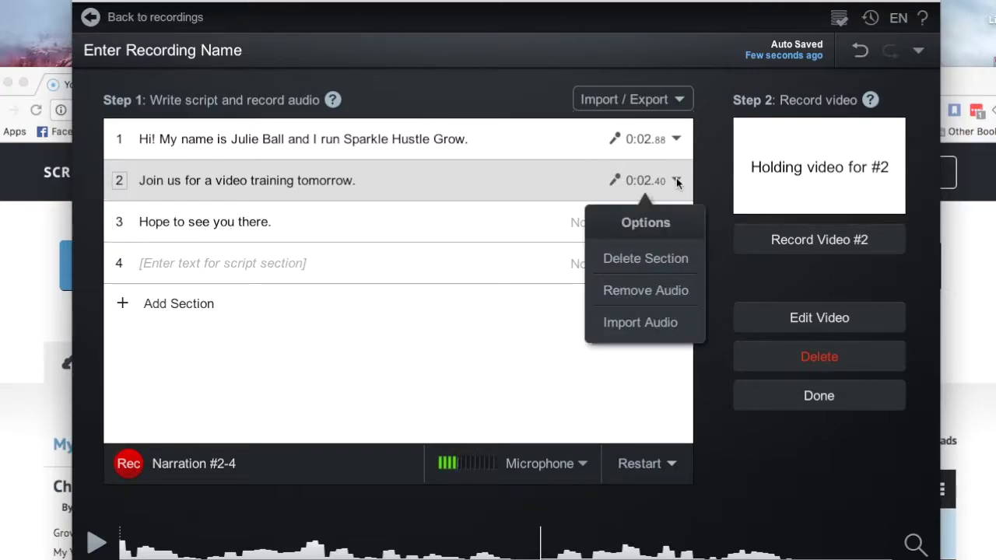
click(654, 298)
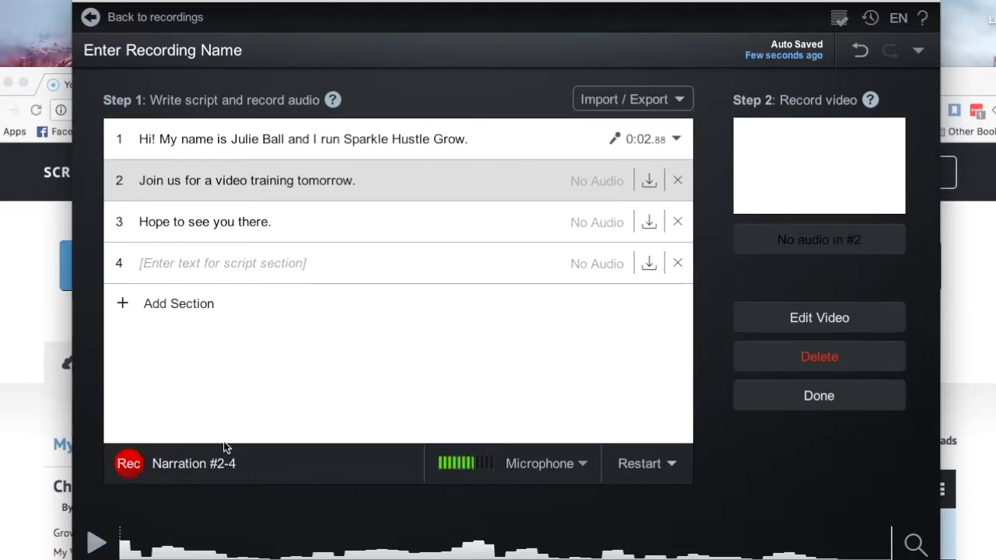
Record narration for script sections 2 through 4 in one continuous take, advancing from section to section
click(129, 471)
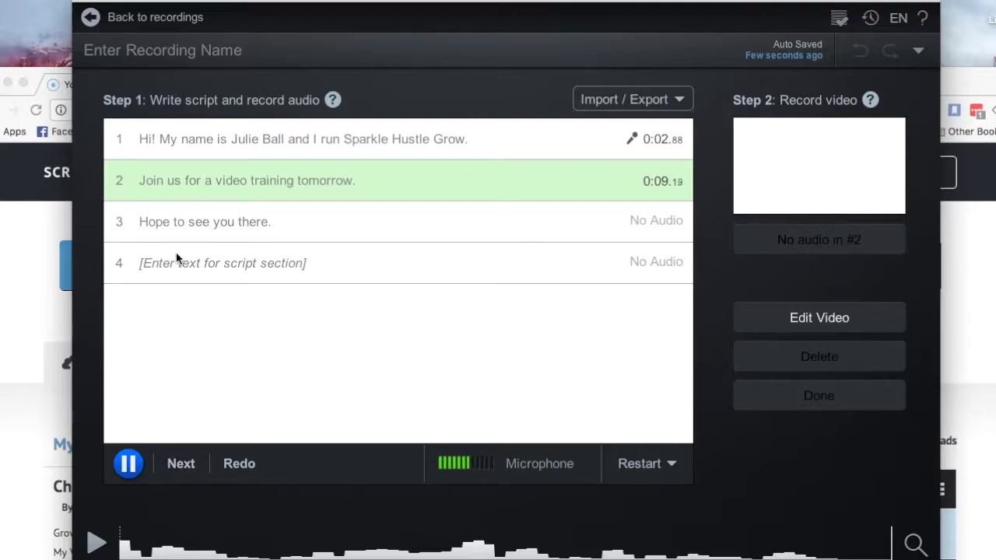
click(186, 465)
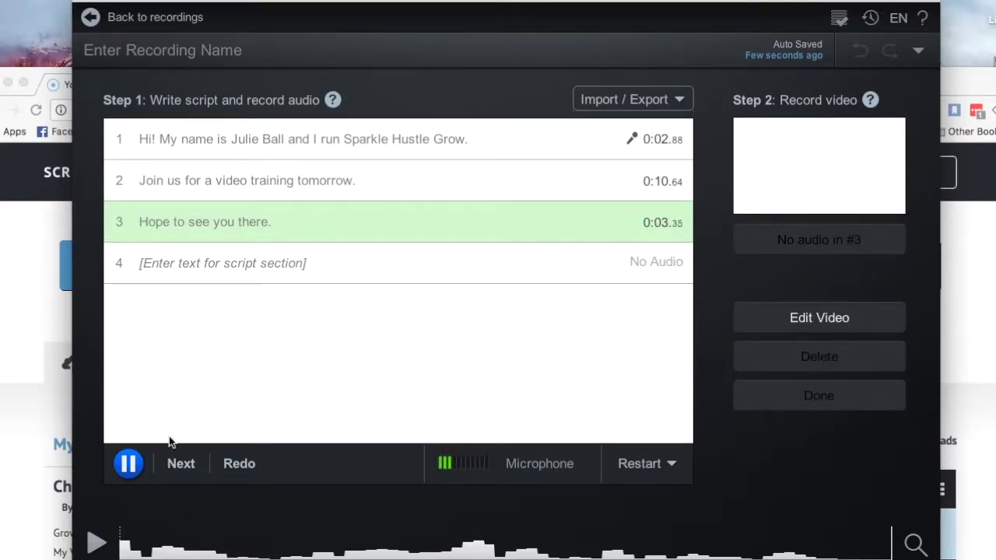
click(128, 466)
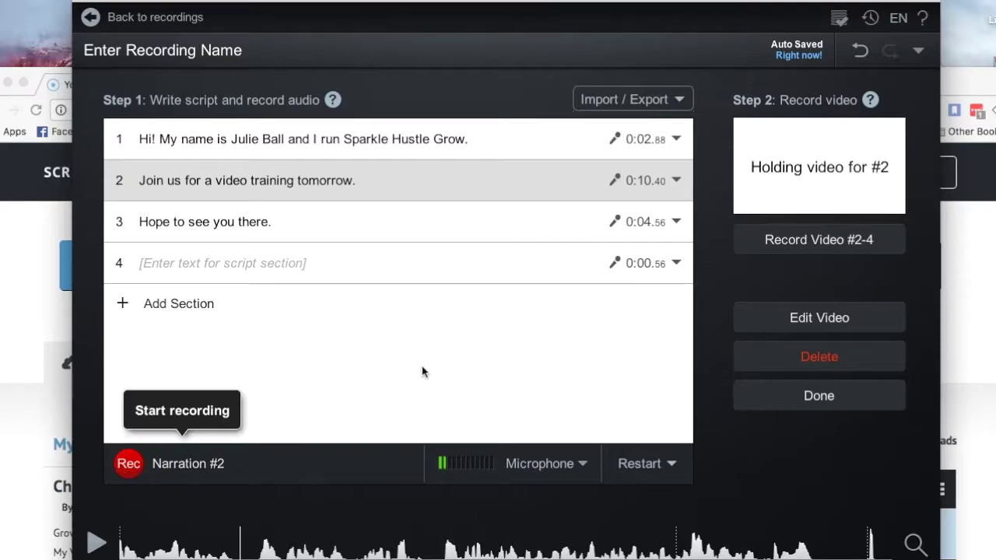
Record full-screen video of the account page for script sections 1 and 2, starting from section 1
click(409, 141)
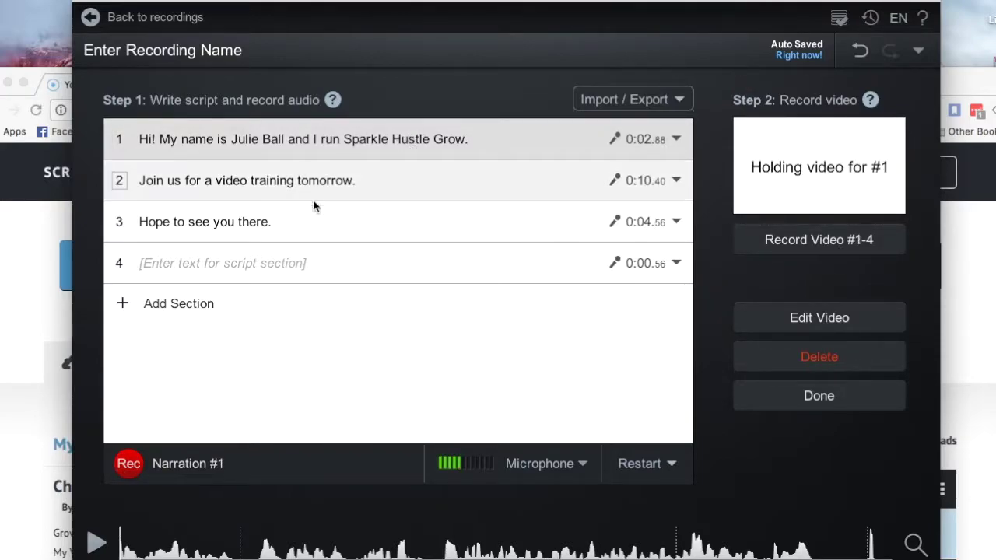
click(805, 247)
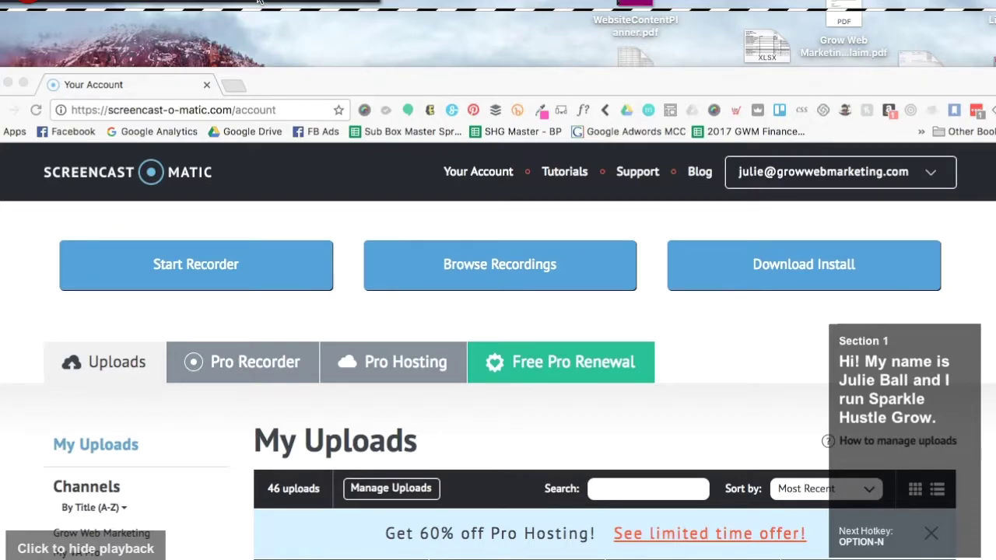
click(19, 3)
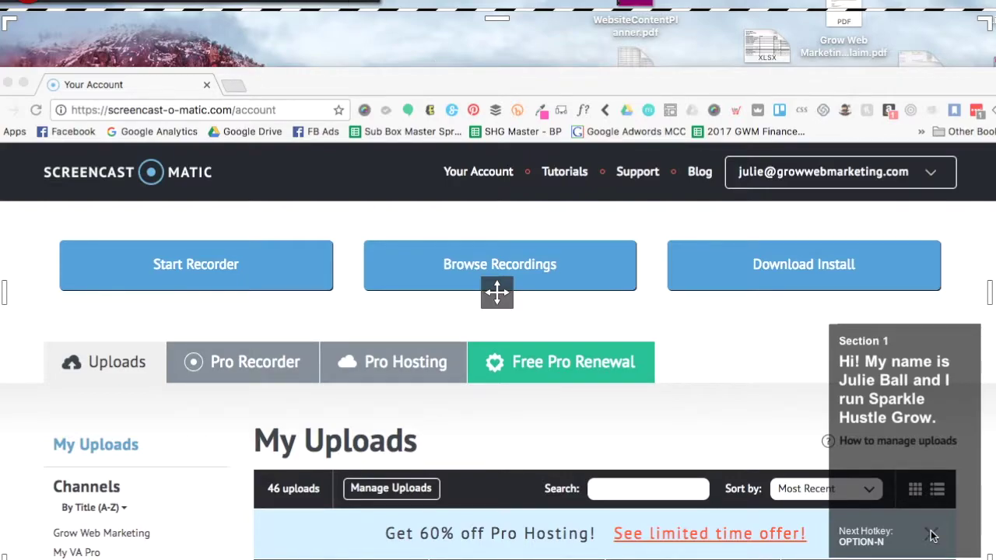
key(alt+n)
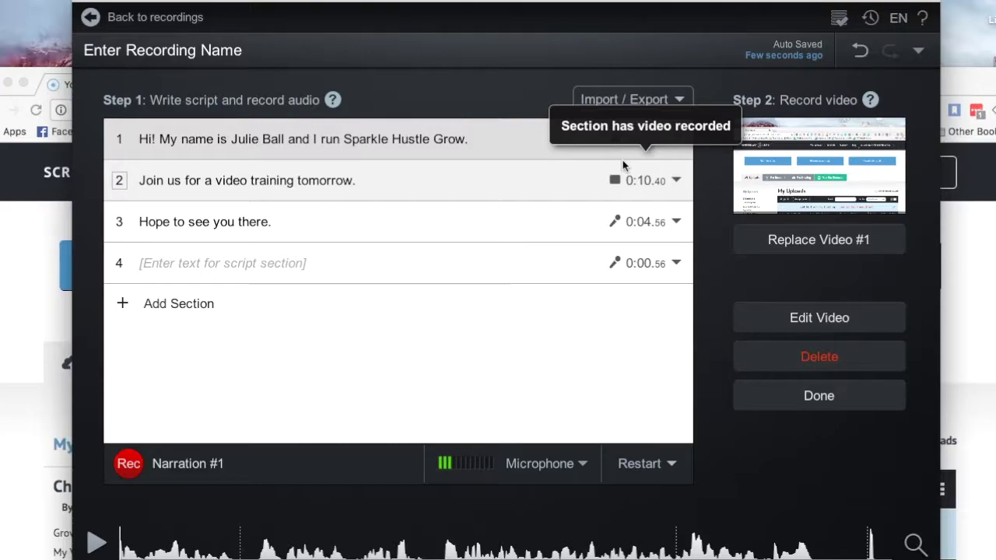
Return to the recordings list and look at the file chooser for importing a video, without importing anything
click(176, 18)
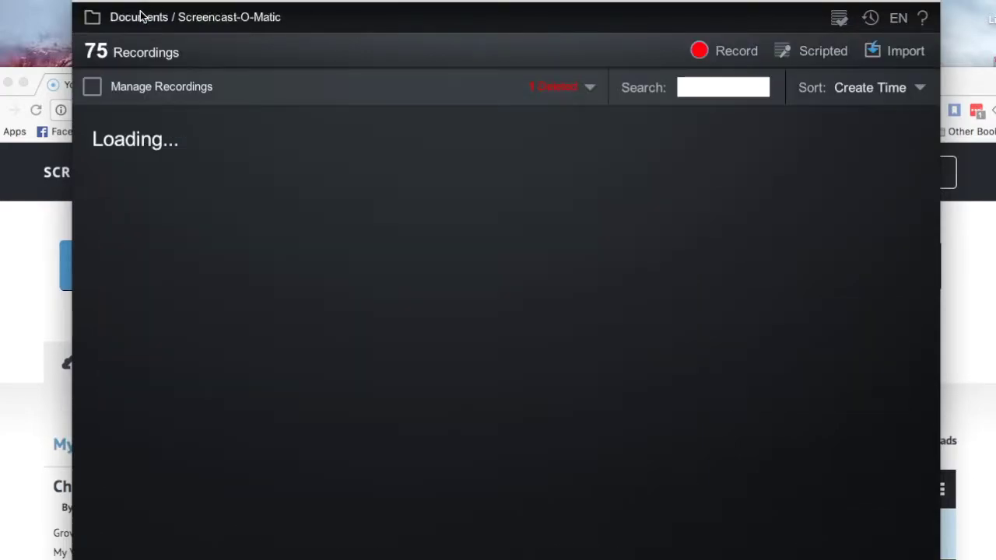
click(897, 51)
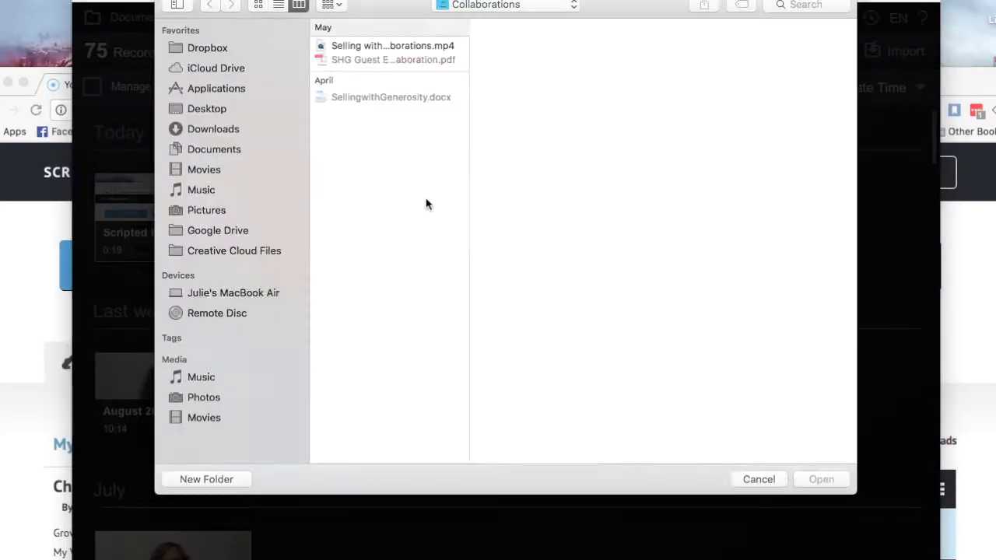
click(762, 480)
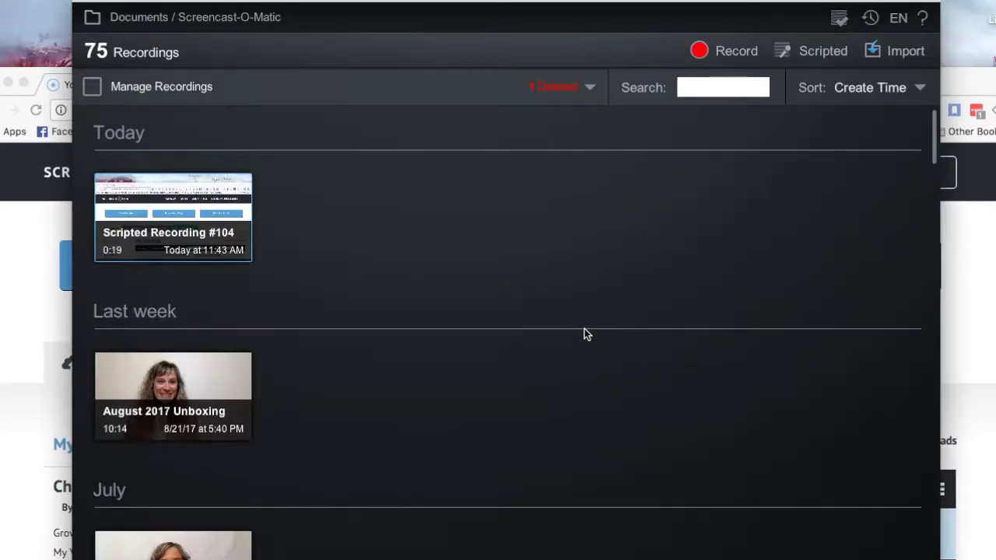